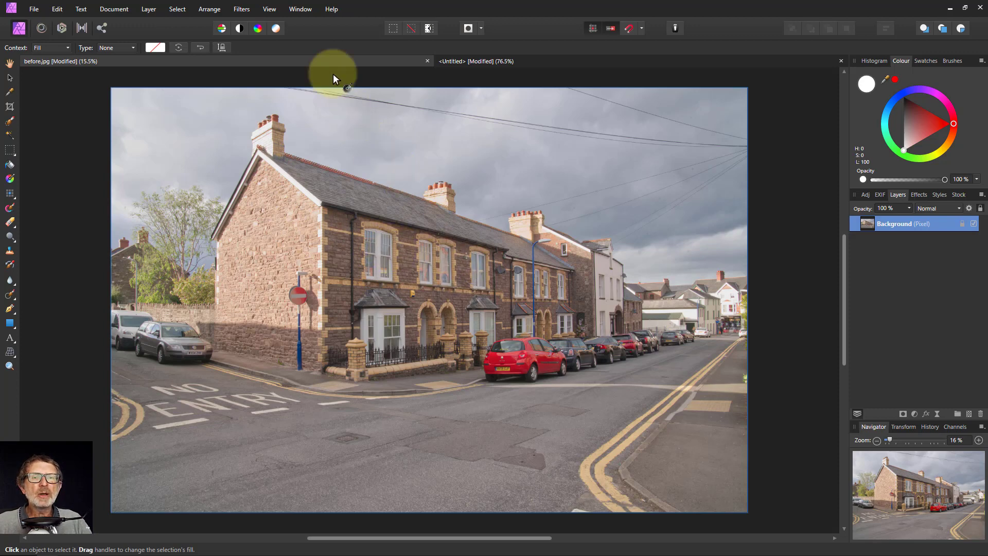
Step: Try the edge detection filter on the street photo, inspect the brickwork outlines, and undo it
click(242, 10)
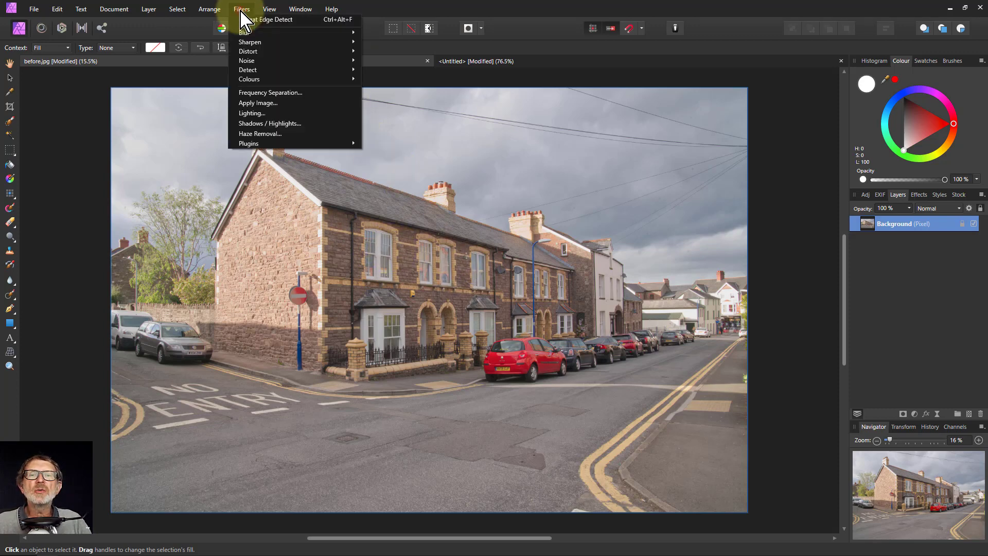
mouse_move(314, 70)
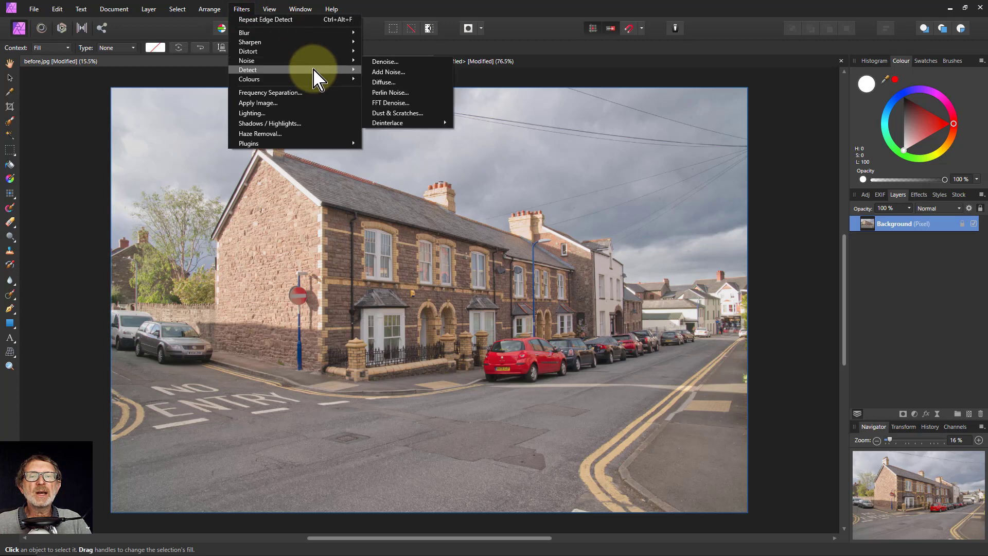
click(391, 71)
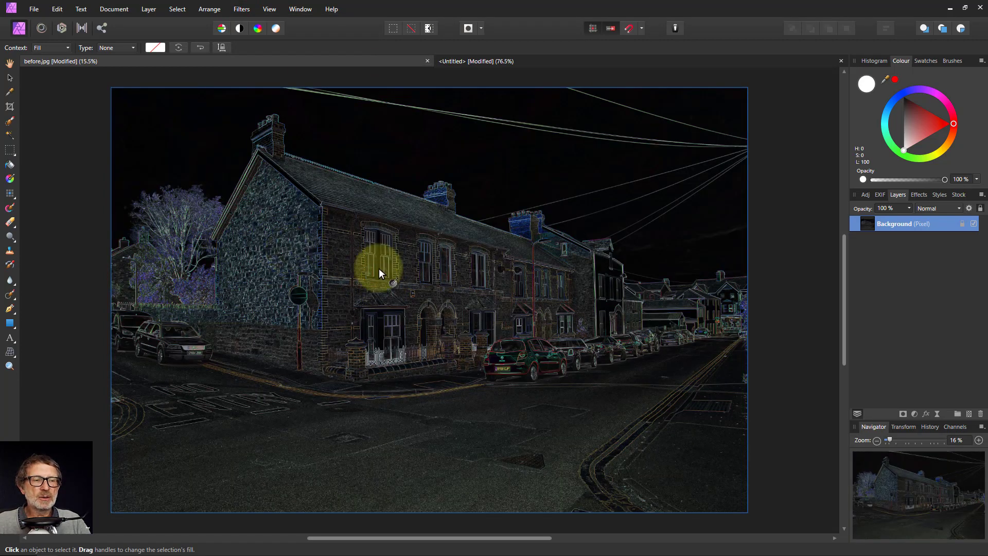
scroll(338, 264, up, 6)
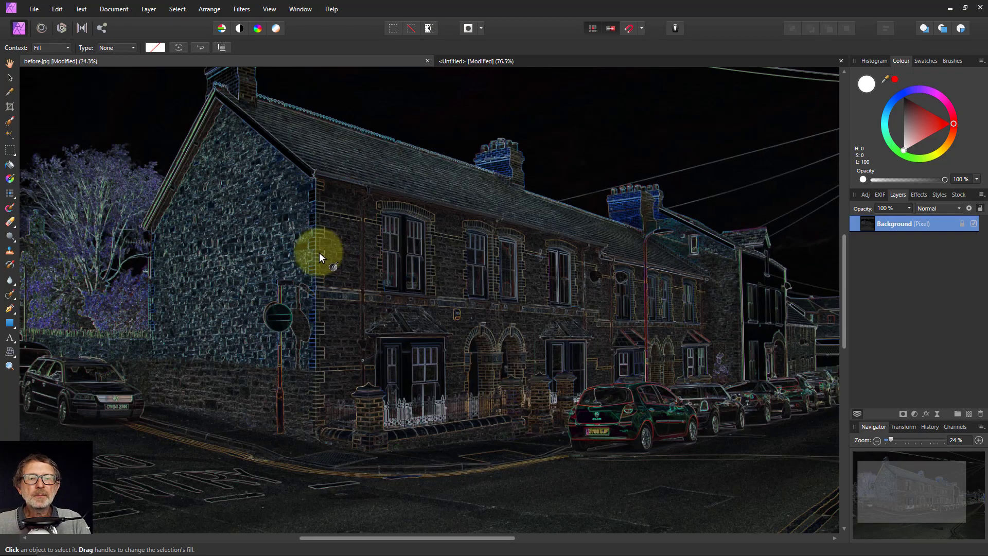
scroll(338, 260, up, 7)
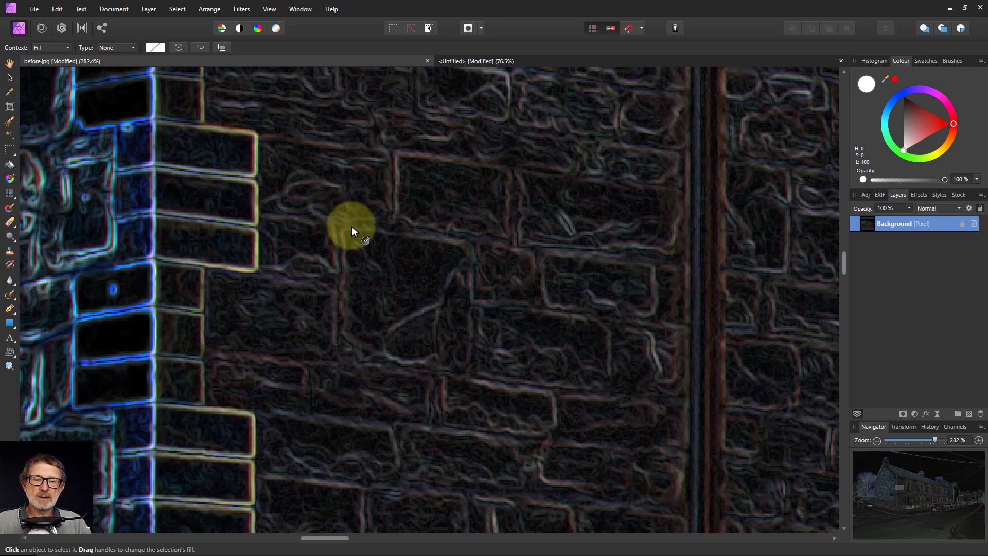
scroll(477, 303, down, 3)
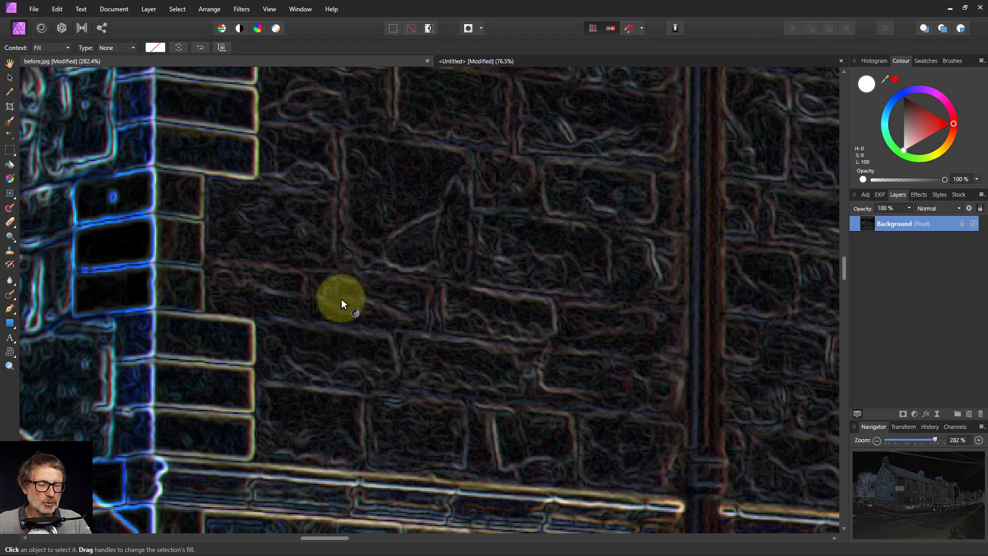
key(ctrl+0)
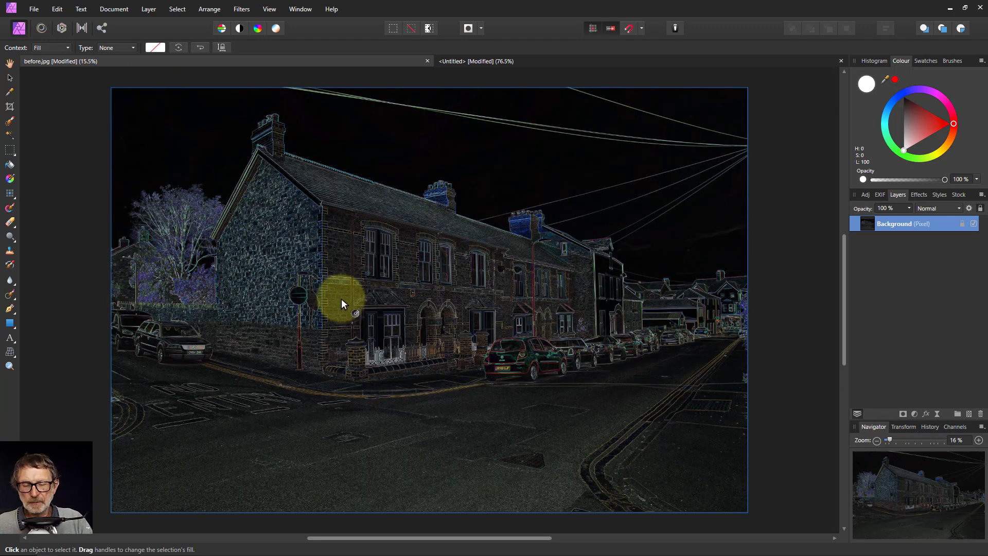
key(ctrl+z)
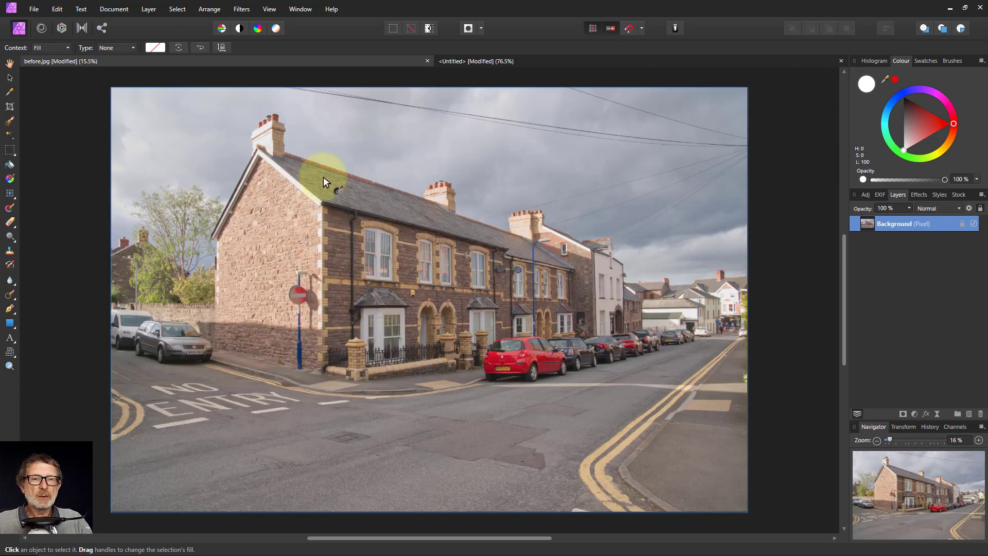
Step: In the untitled document with the two black squares, add a live Gaussian Blur with a radius of 8.2 px
click(536, 64)
key(h)
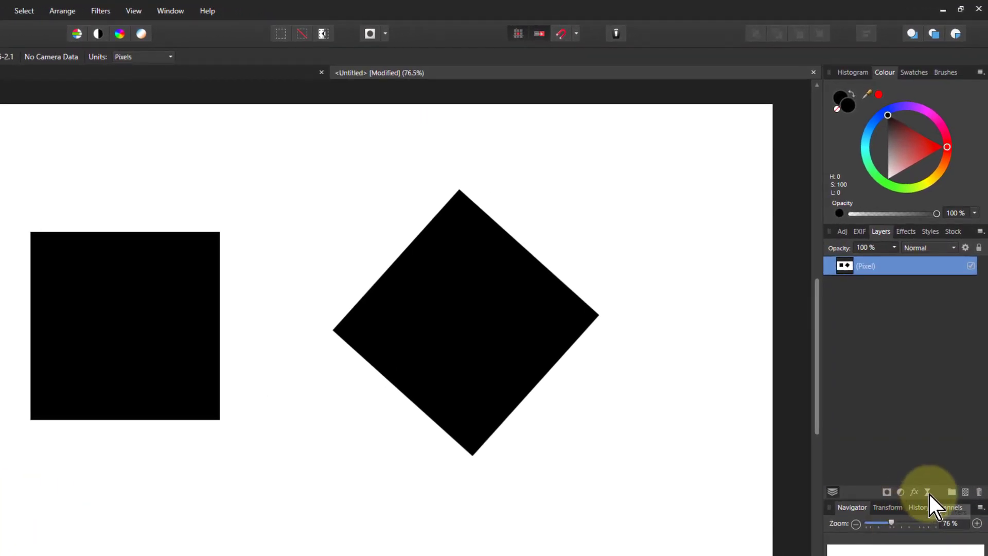
click(928, 492)
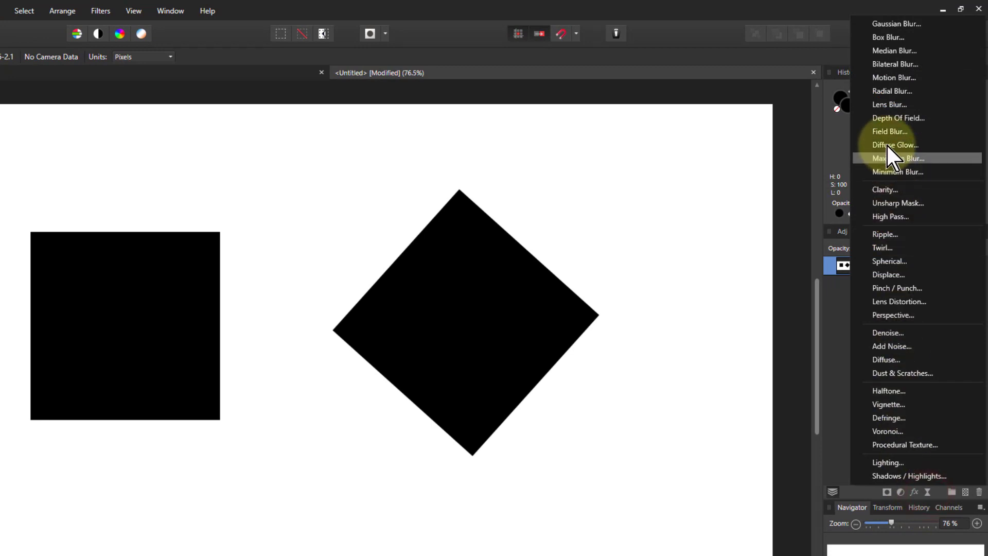
click(891, 25)
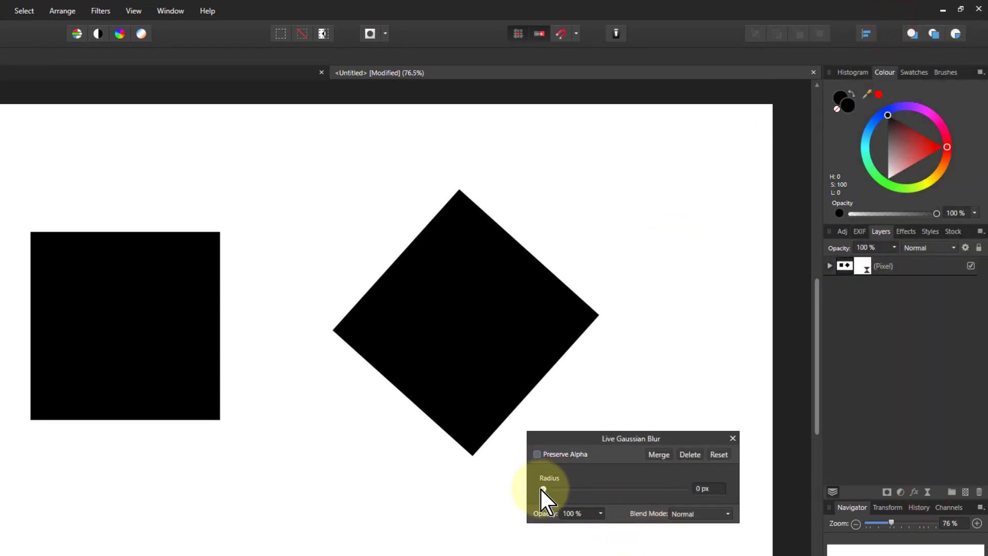
drag(541, 489, 598, 489)
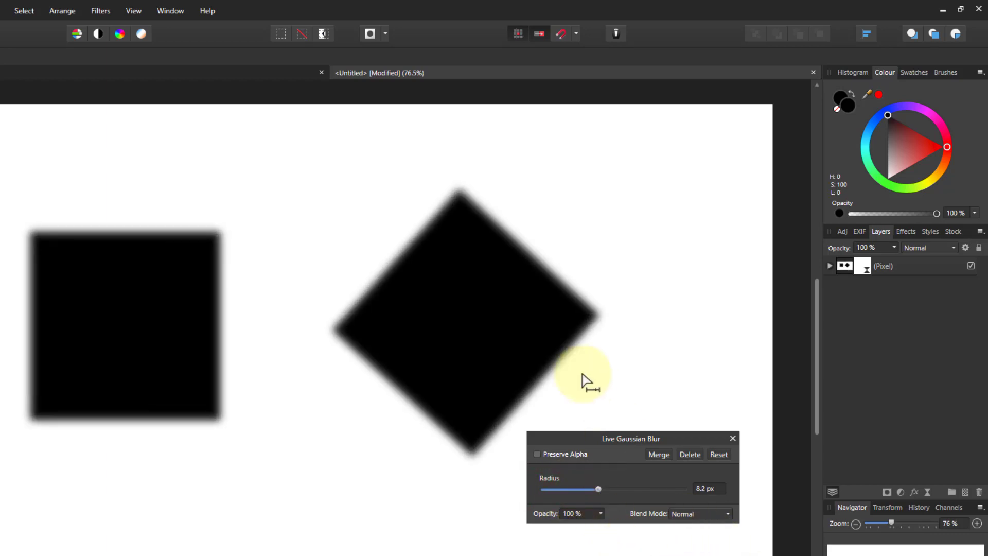
Step: Set the live Gaussian Blur's blend mode to Difference for the two squares
click(699, 515)
scroll(696, 484, down, 4)
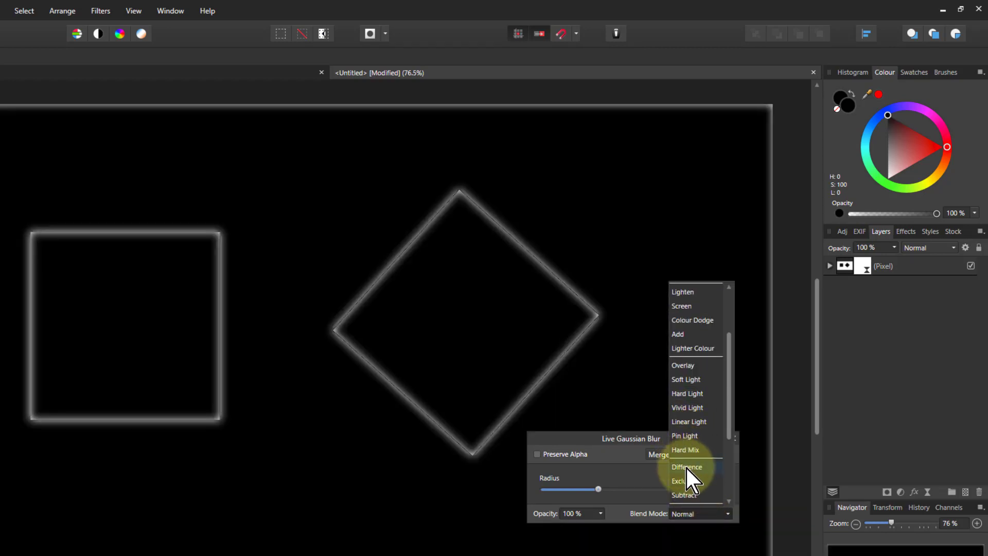
click(685, 467)
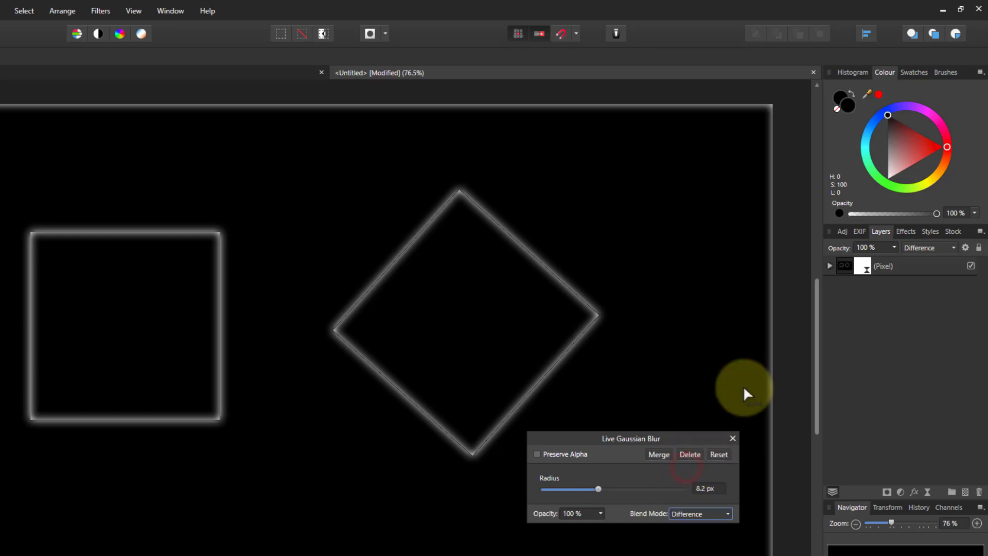
Step: Expand the pixel layer and compare the squares with the nested Gaussian Blur hidden and shown
click(830, 266)
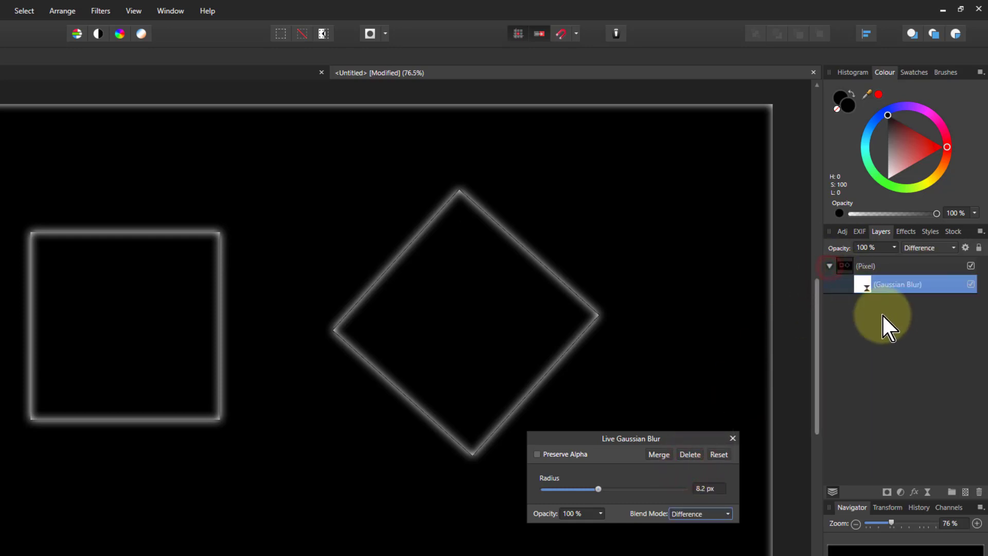
click(865, 285)
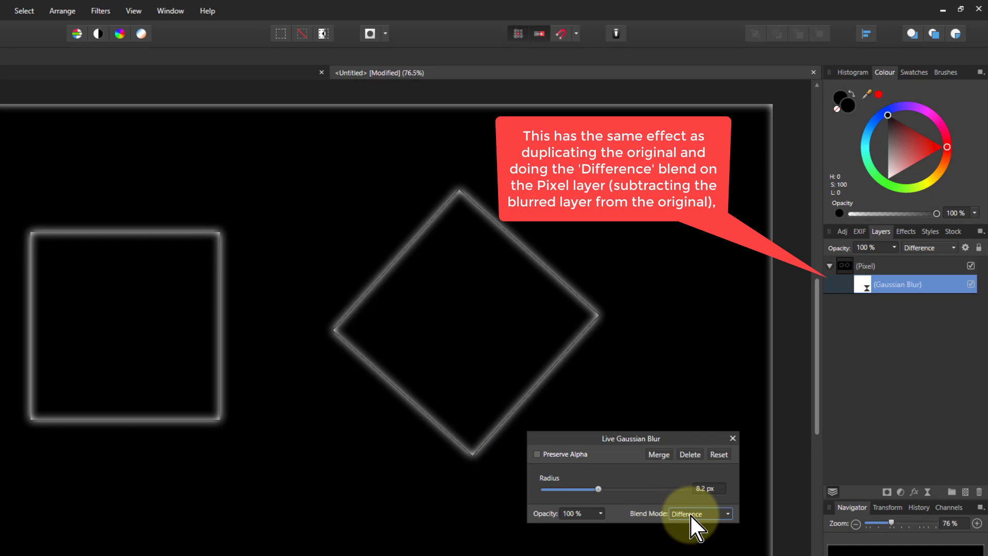
click(970, 284)
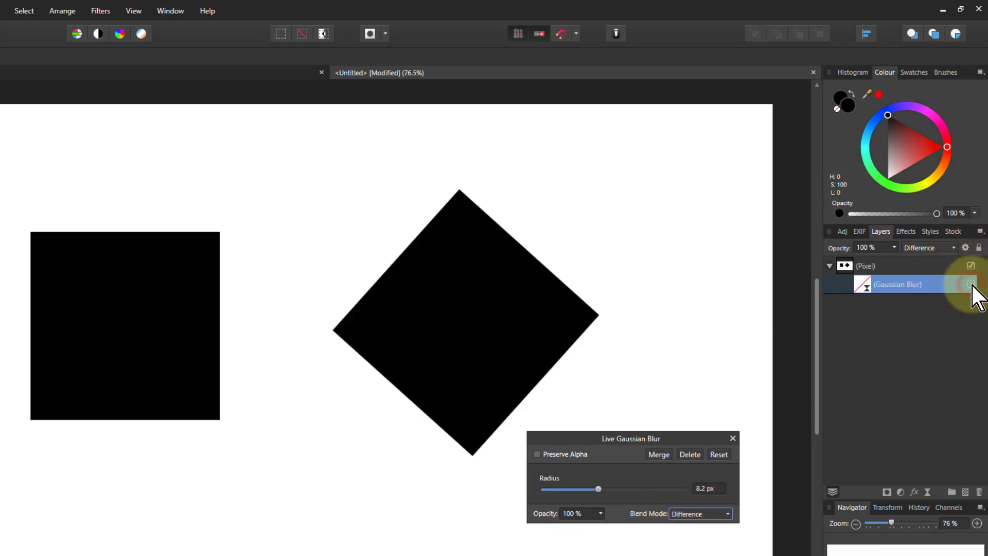
click(971, 284)
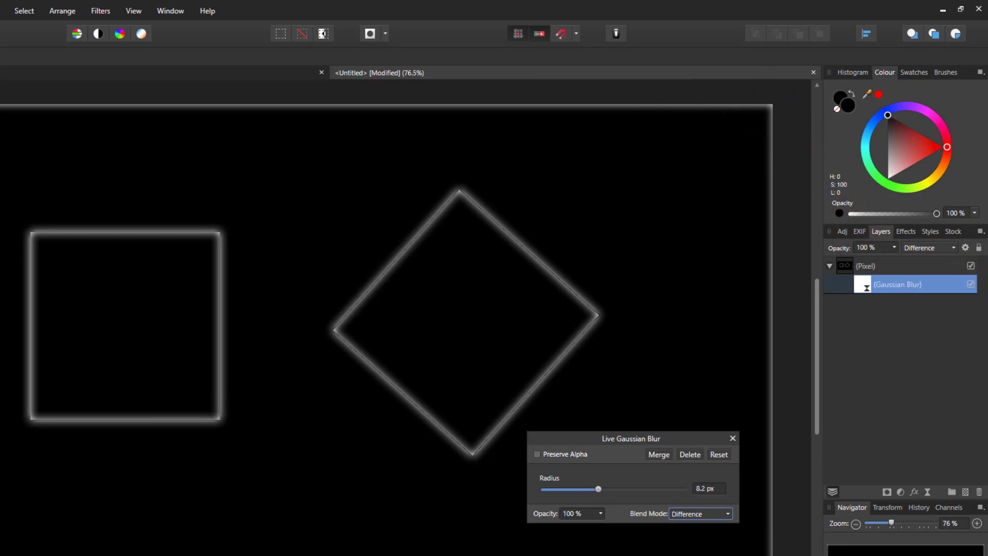
Step: Enable Preserve Alpha on the squares' live Gaussian Blur, compare it hidden and shown, and reduce its radius
click(536, 454)
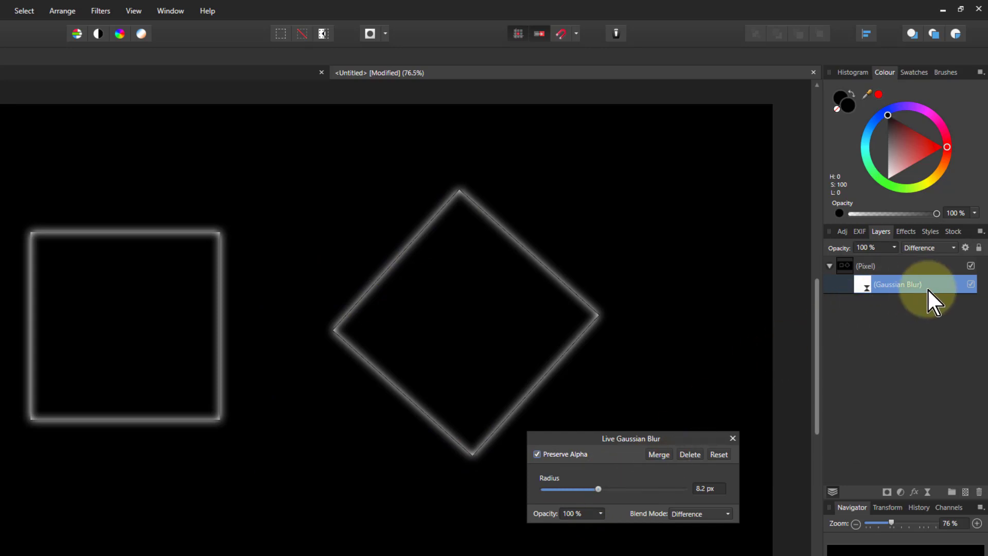
click(971, 285)
click(971, 284)
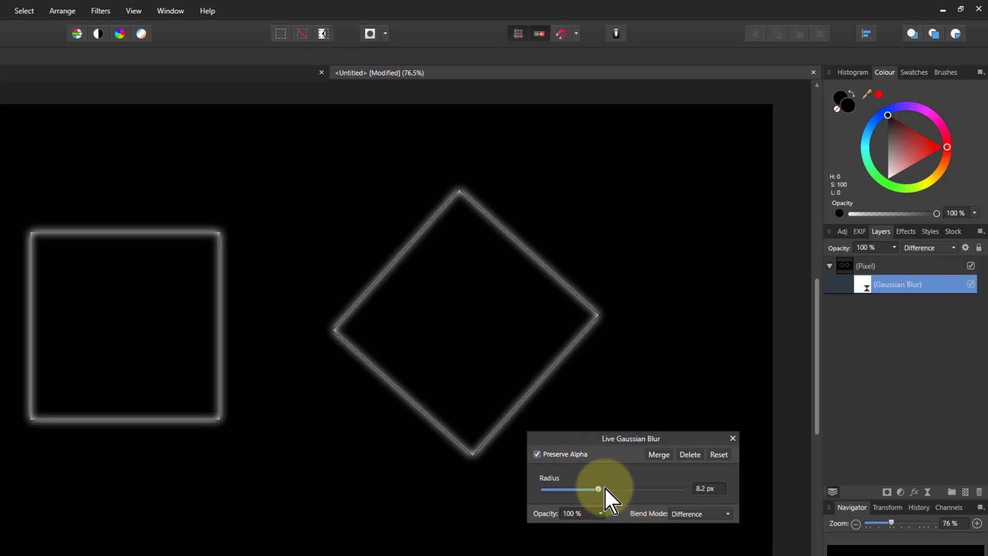
drag(600, 492, 557, 497)
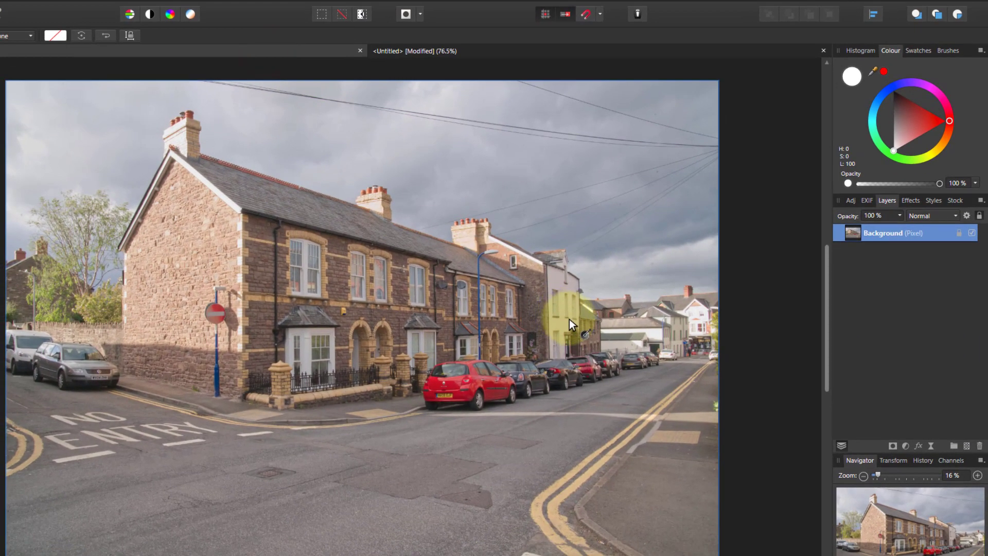
Step: Duplicate the street photo's Background layer and add a live Gaussian Blur with a 7.3 px radius to the copy
key(ctrl+j)
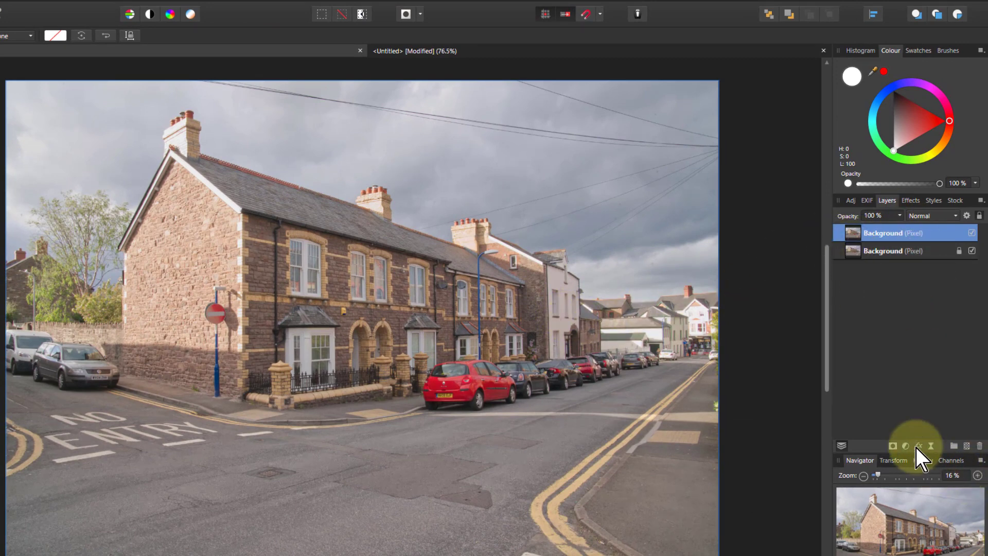
click(933, 447)
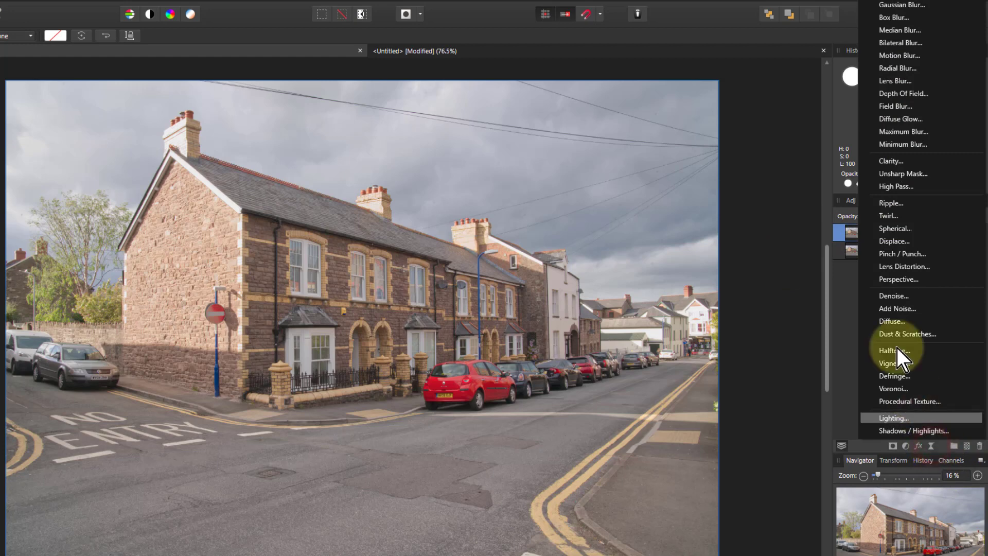
click(906, 2)
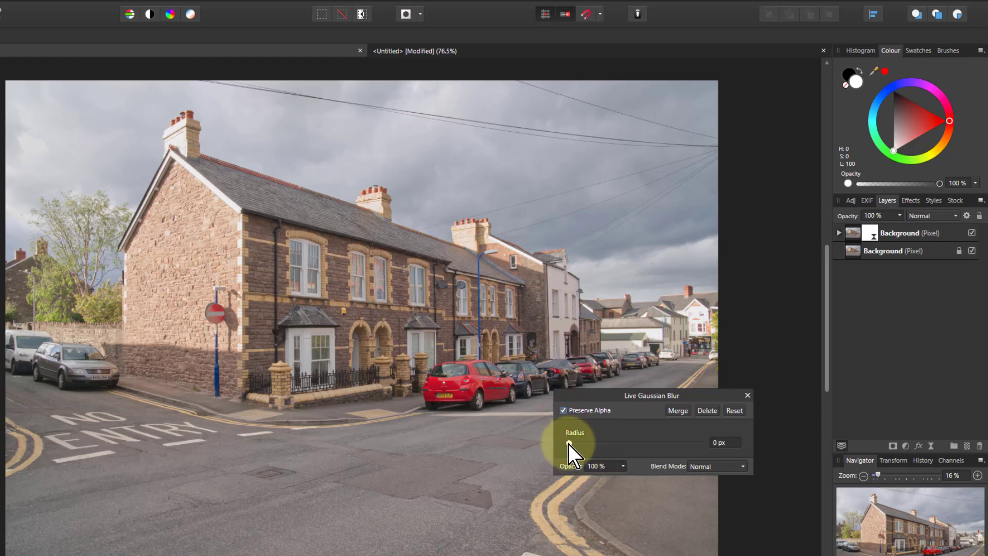
drag(570, 443, 626, 445)
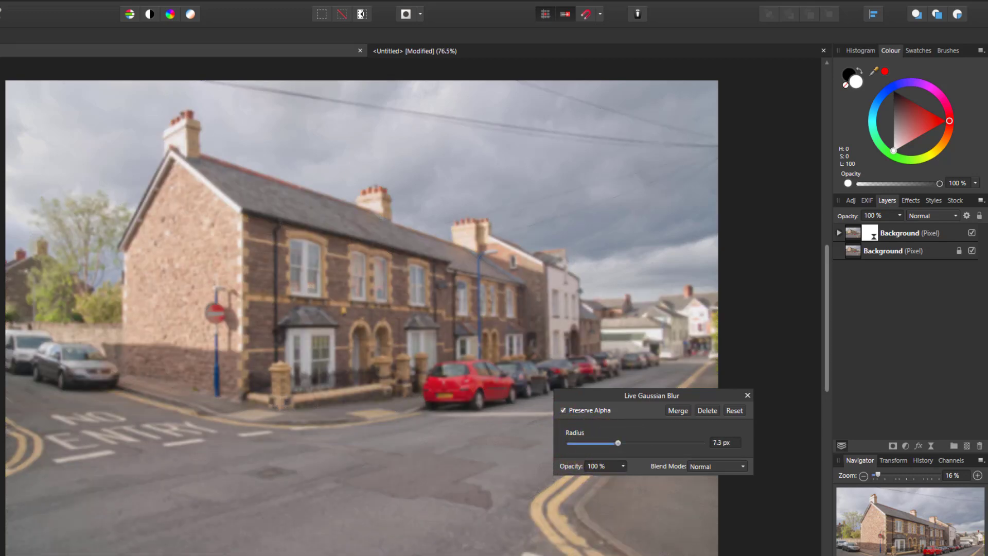
Step: Set the photo's live Gaussian Blur to the Difference blend mode and close its settings
click(726, 467)
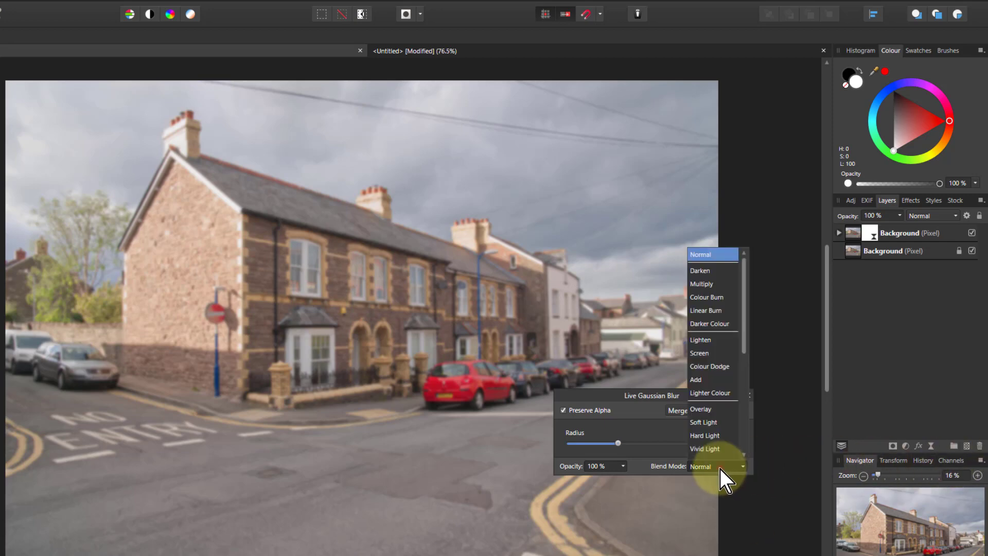
scroll(721, 453, down, 2)
scroll(718, 444, down, 1)
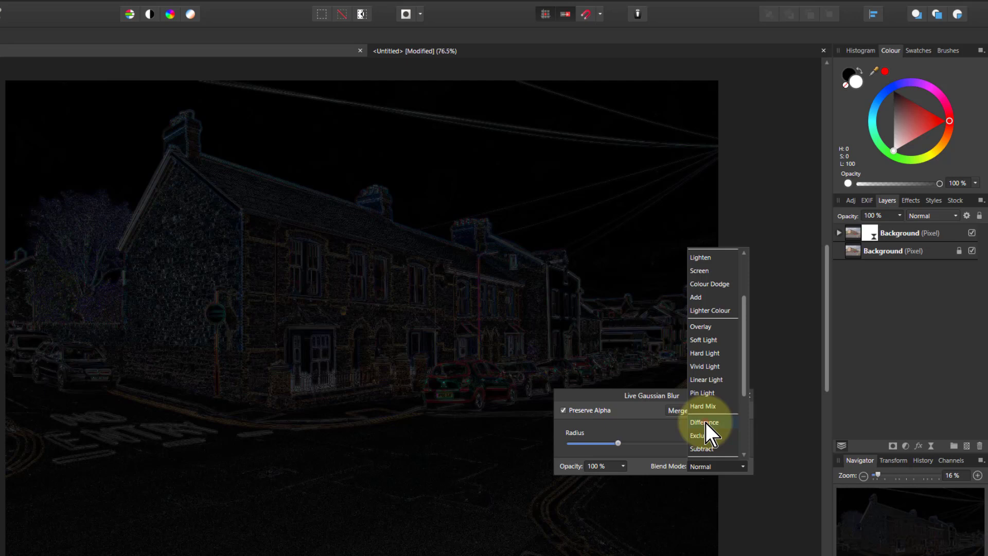
click(705, 422)
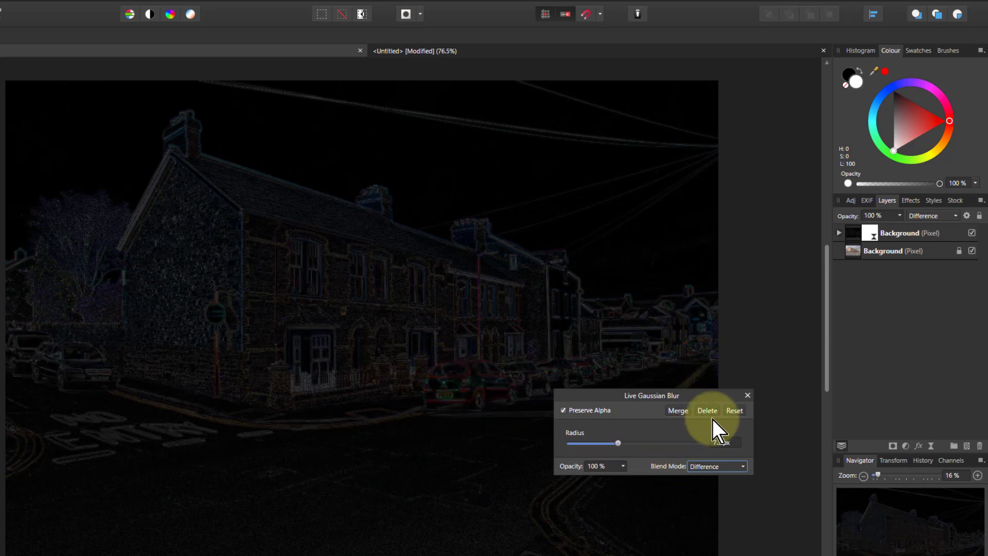
click(748, 394)
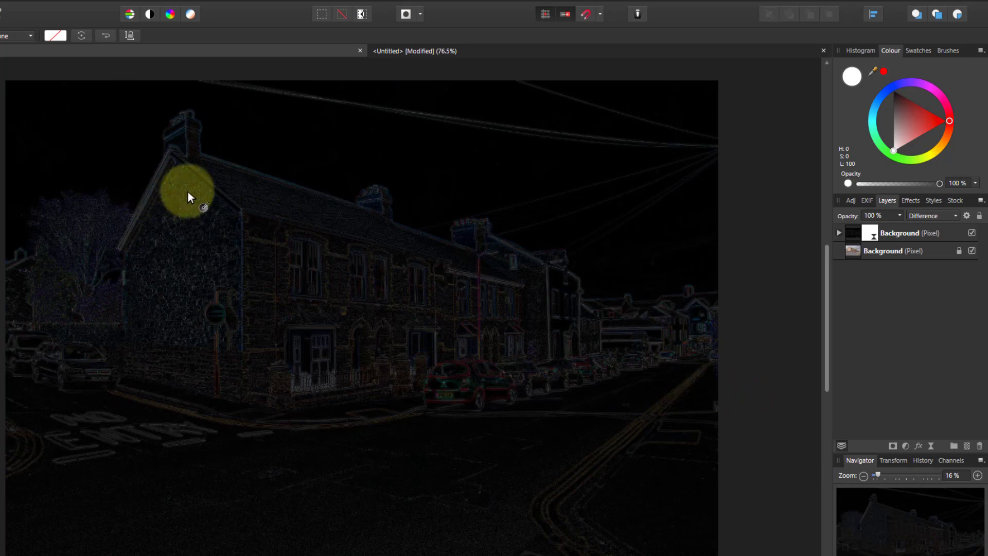
Step: Add an Invert adjustment to the duplicated, blurred Background layer
click(856, 234)
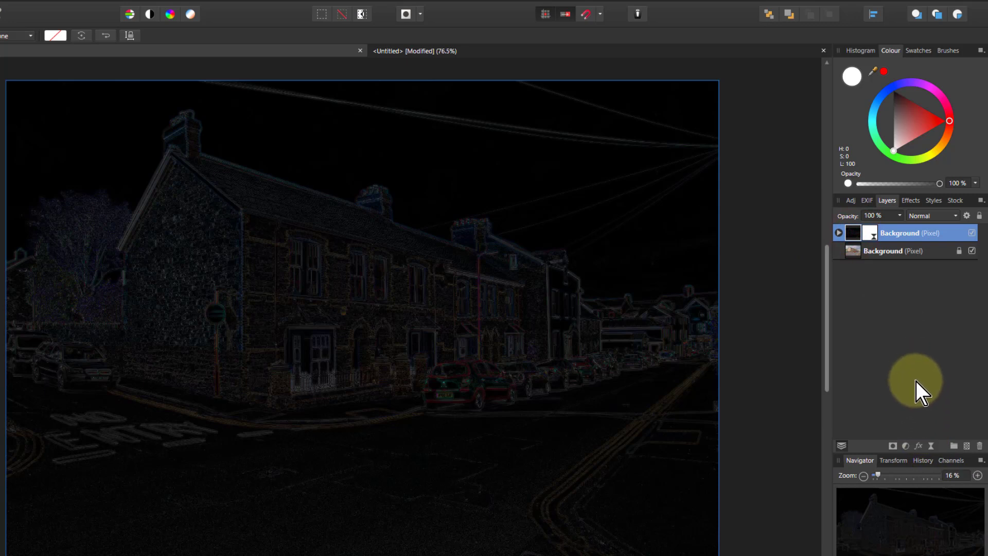
click(906, 448)
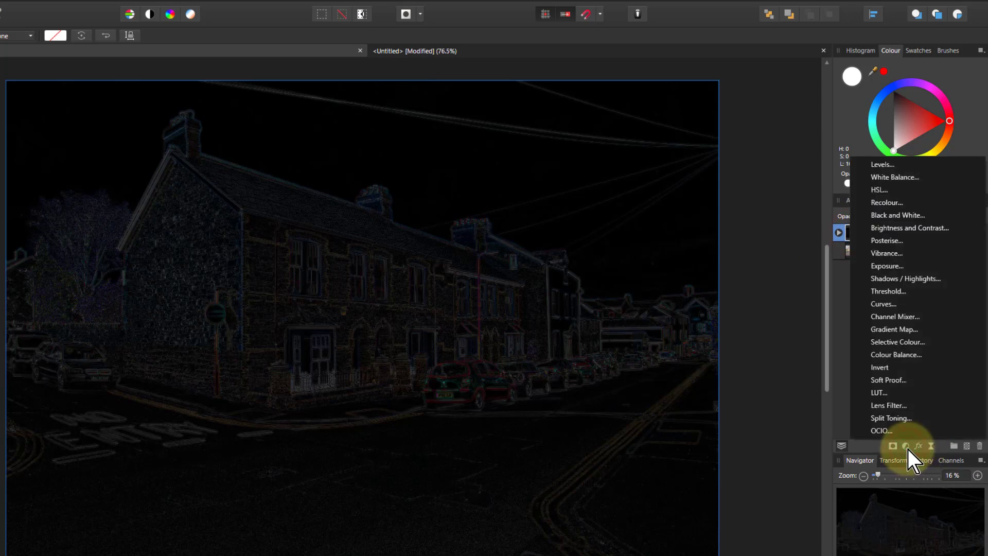
click(881, 367)
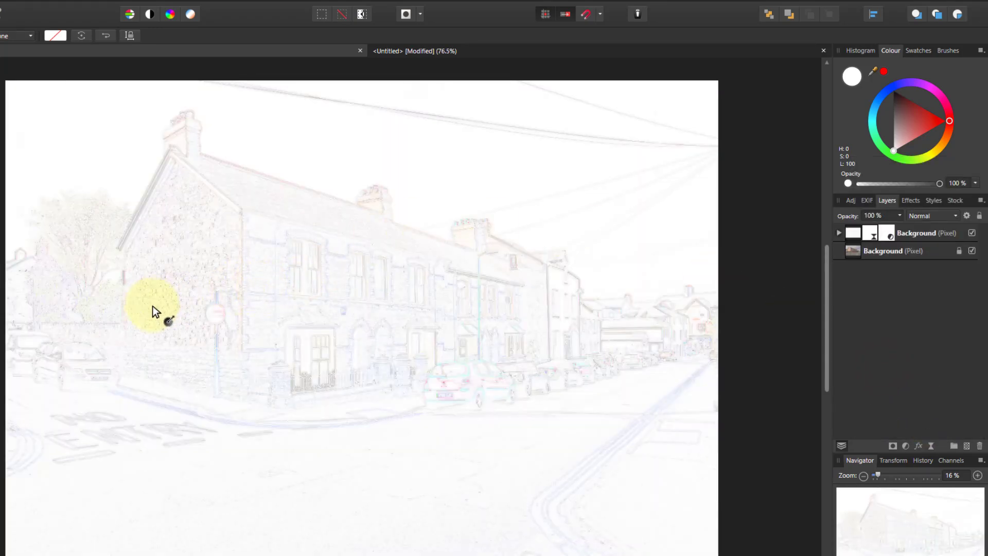
Step: Reduce the radius of the duplicated Background layer's live Gaussian Blur to 5.7 px
scroll(235, 295, up, 10)
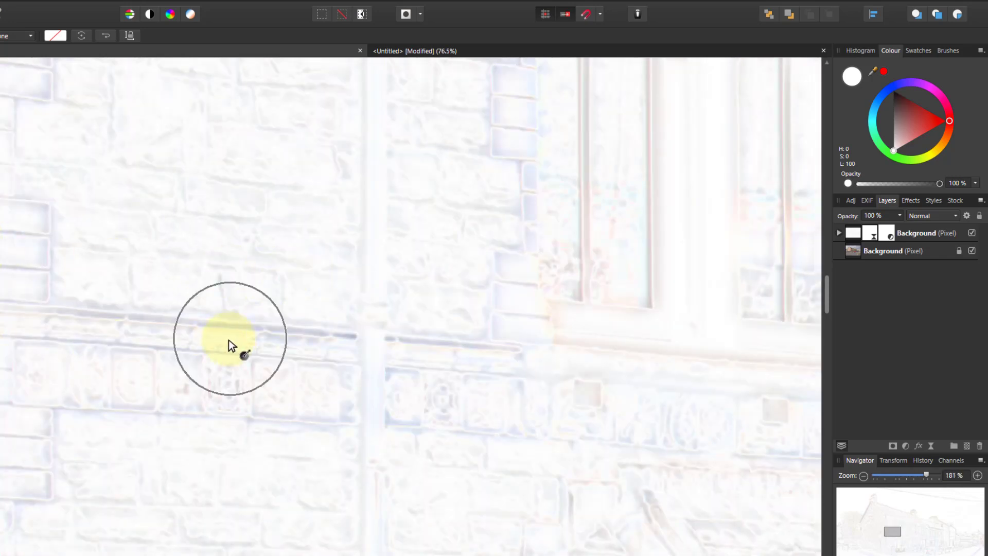
click(839, 233)
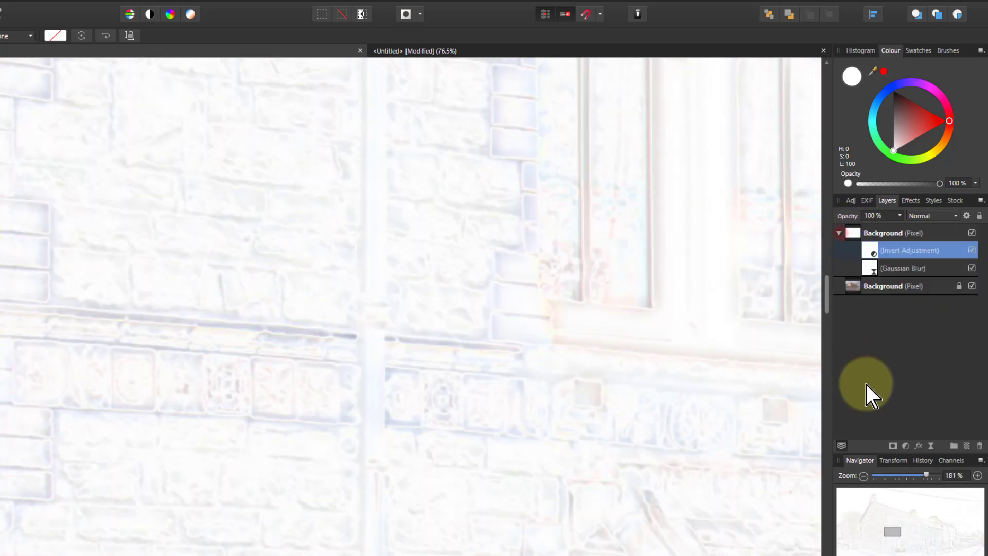
double_click(872, 268)
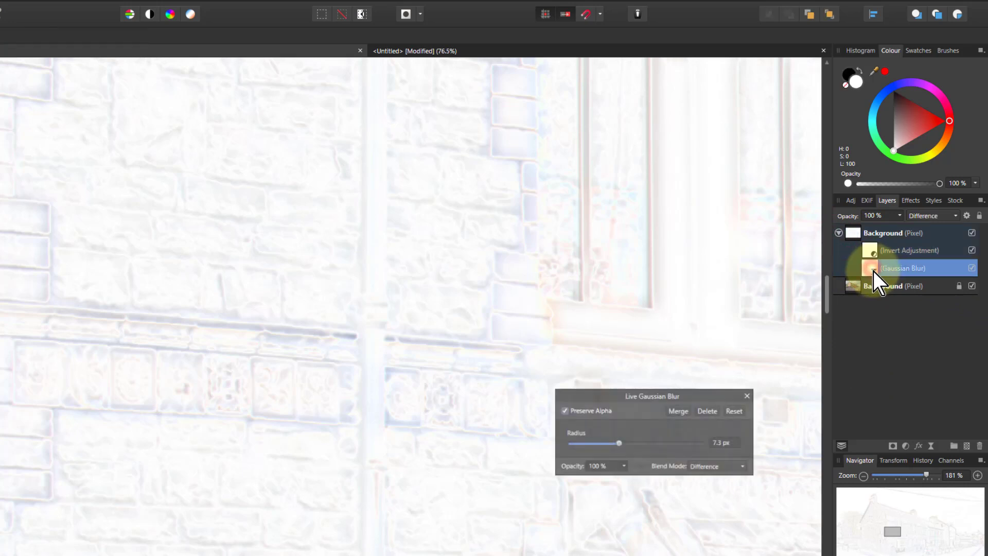
mouse_move(618, 444)
mouse_down()
mouse_move(593, 445)
mouse_move(610, 445)
mouse_up()
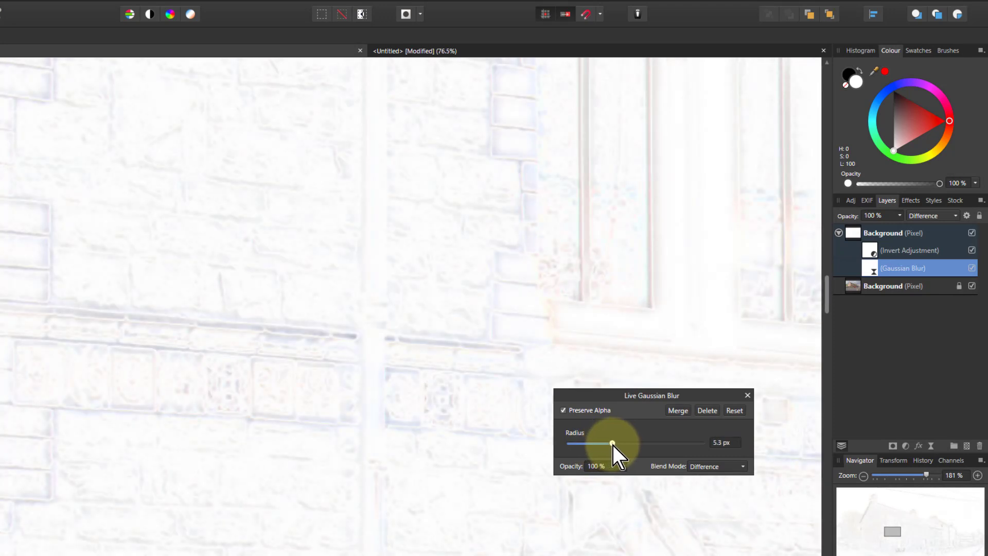
drag(606, 444, 613, 443)
Step: Add a Levels adjustment to the duplicated Background layer with Black Level 75% and White Level 95%
click(848, 236)
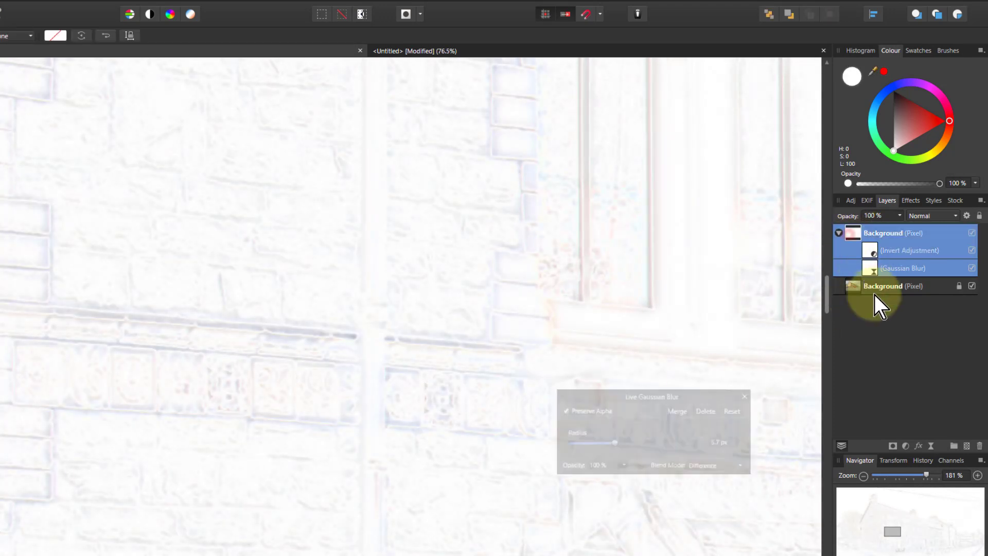
click(906, 448)
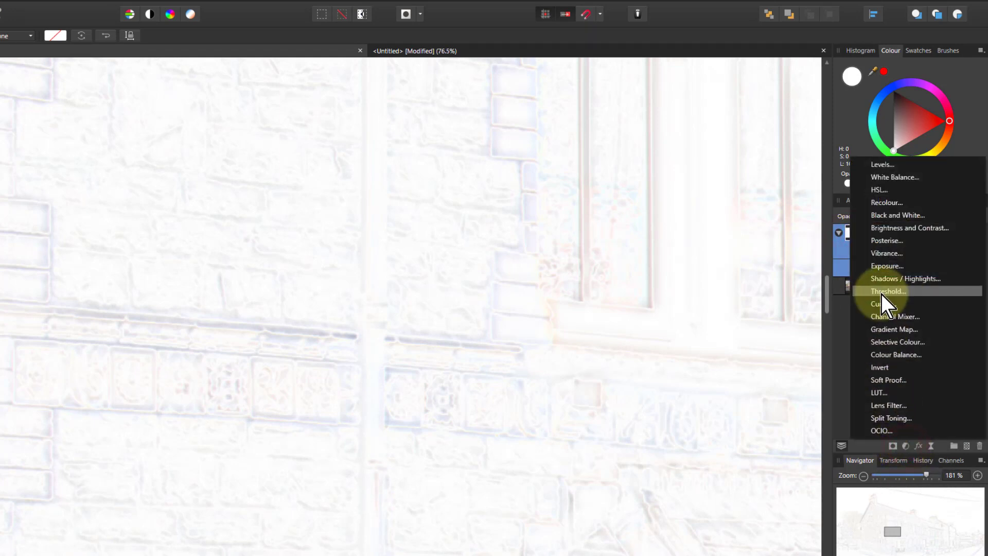
click(883, 165)
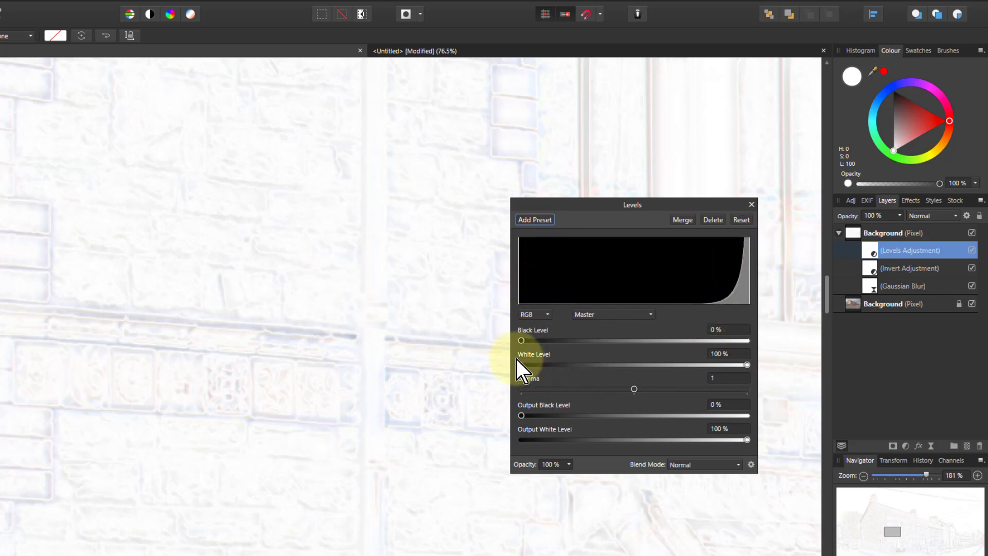
drag(522, 342, 690, 342)
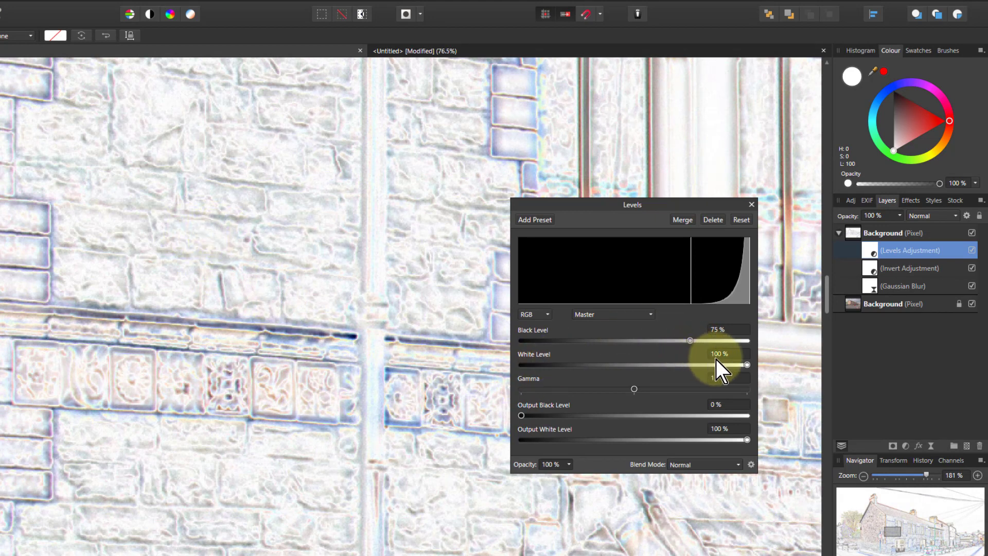
drag(746, 365, 736, 366)
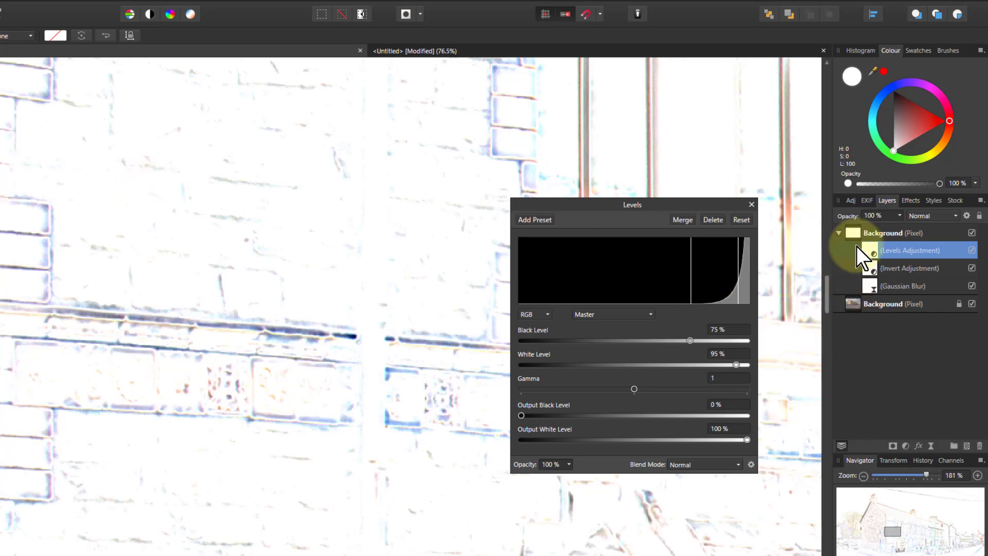
key(ctrl+0)
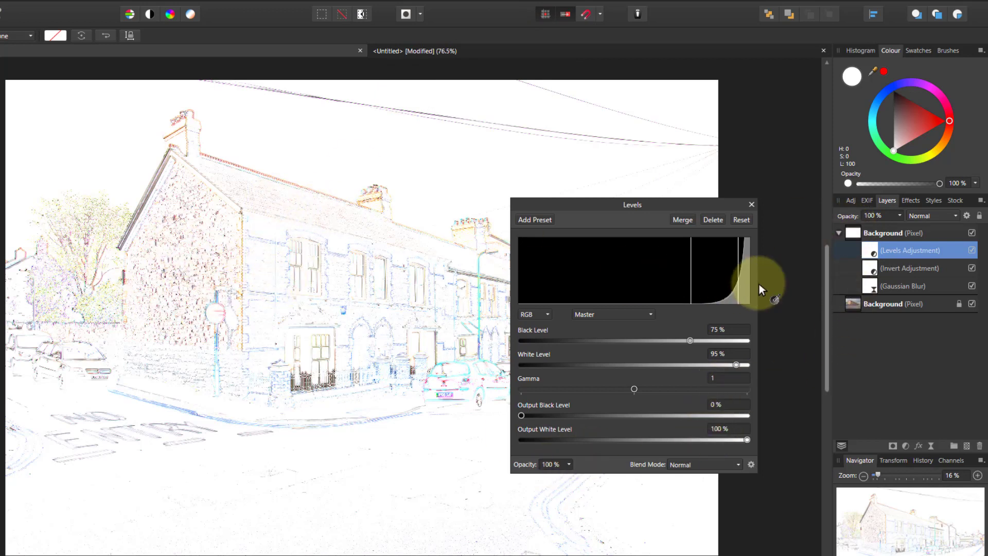
Step: Add a Black & White adjustment to the duplicated Background layer and set its Red value to -78%
click(860, 230)
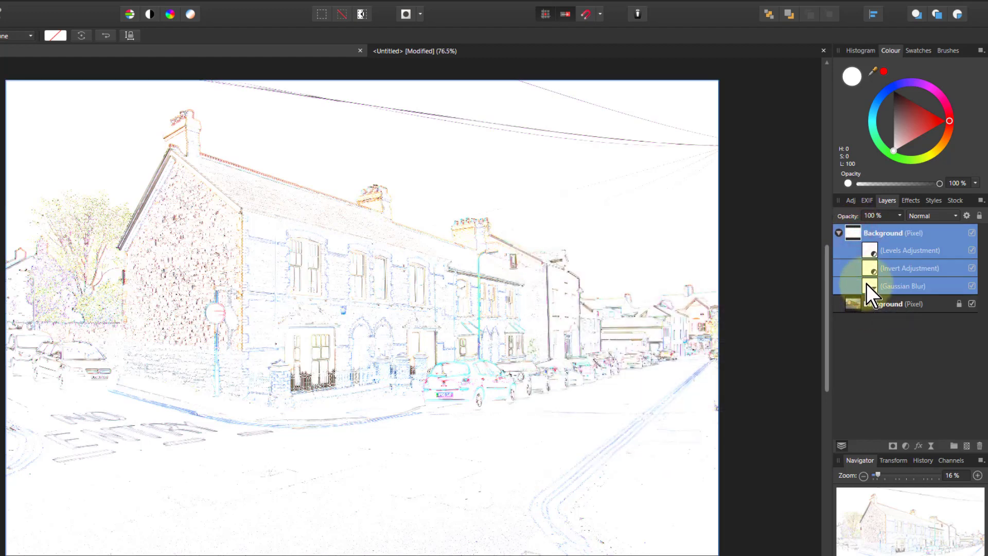
click(906, 446)
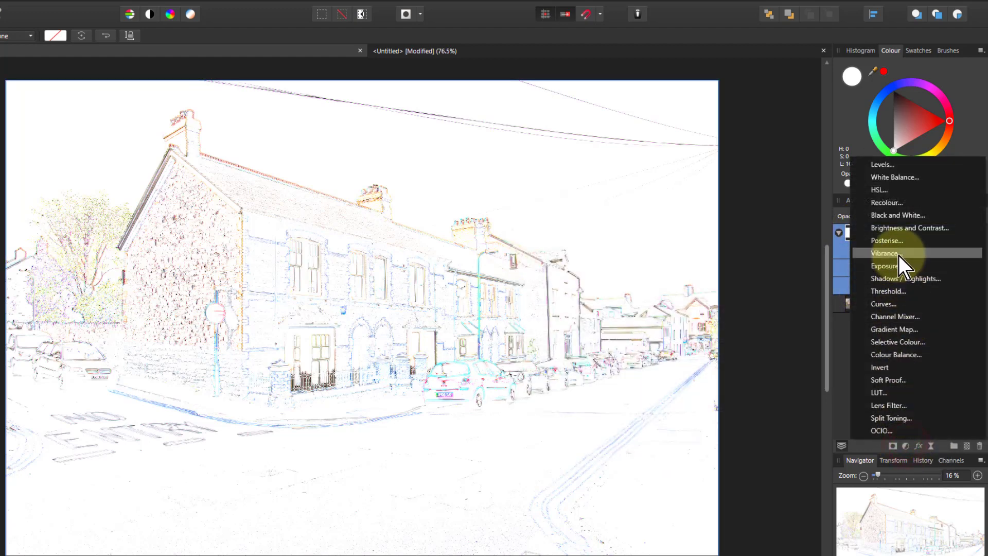
click(893, 216)
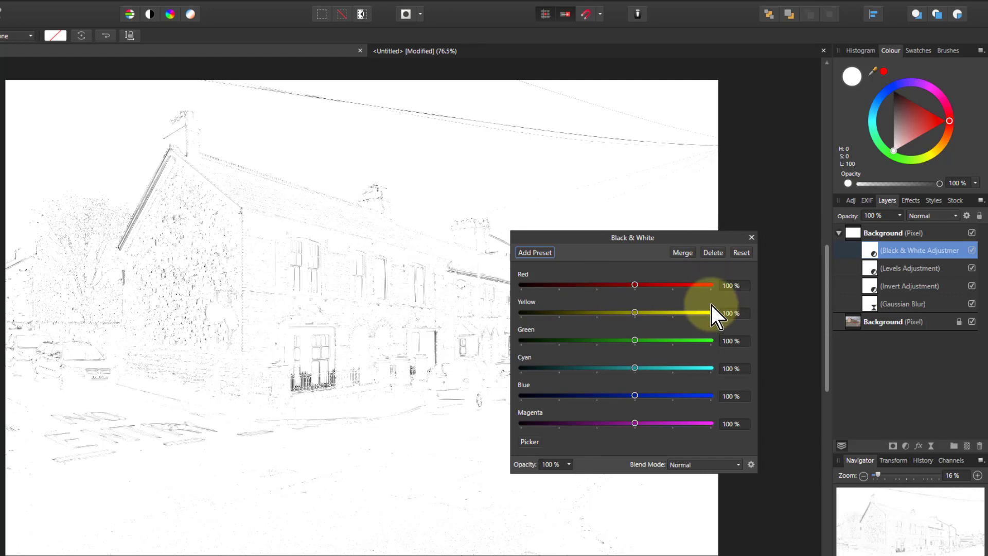
mouse_move(636, 284)
mouse_down()
mouse_move(665, 284)
mouse_move(567, 285)
mouse_up()
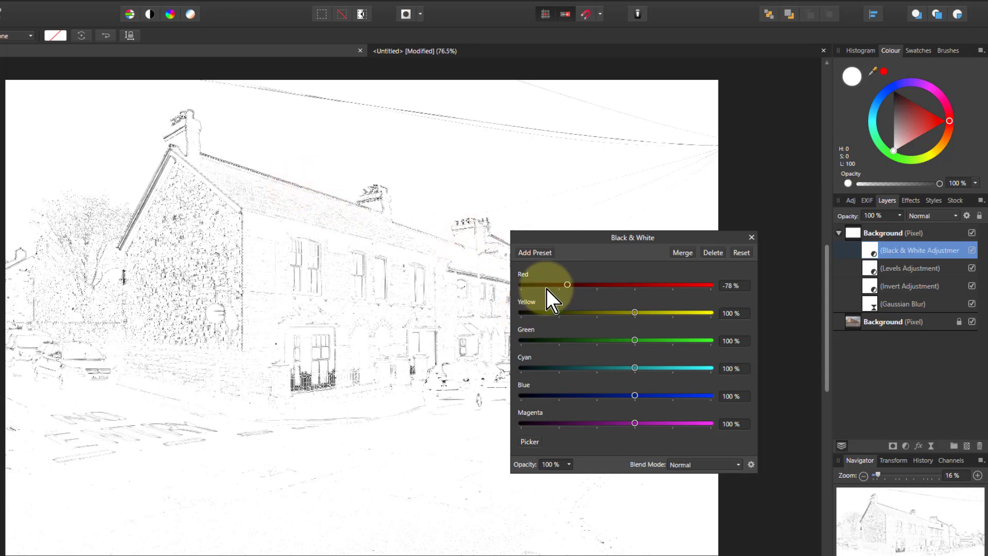
click(751, 238)
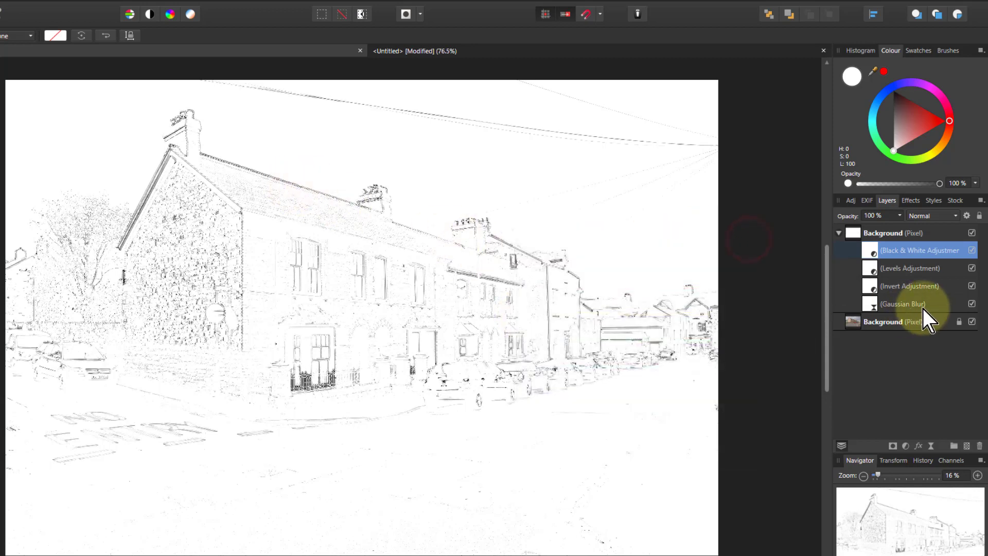
Step: Set the existing Levels adjustment to White Level 100% and Black Level 69%, and close its settings
double_click(875, 269)
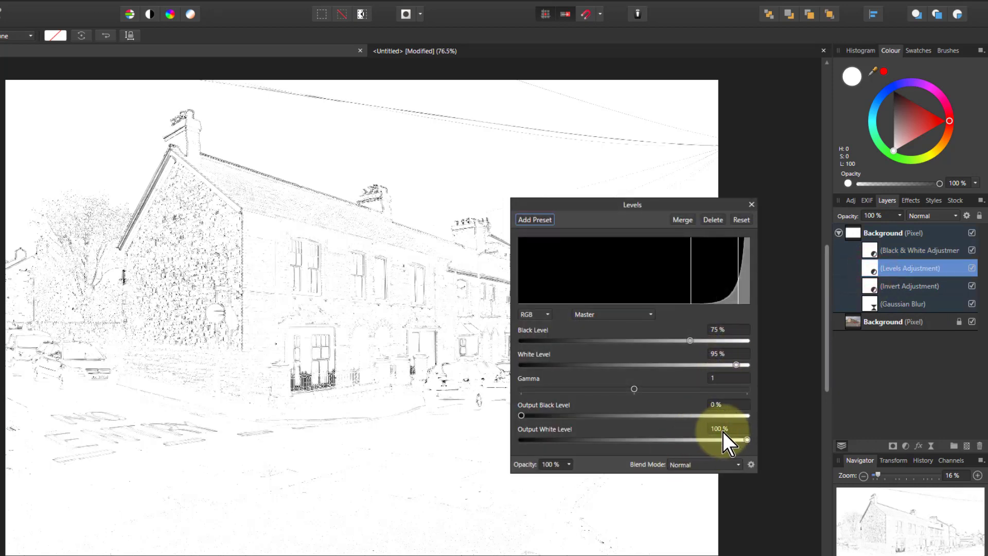
drag(730, 367, 761, 366)
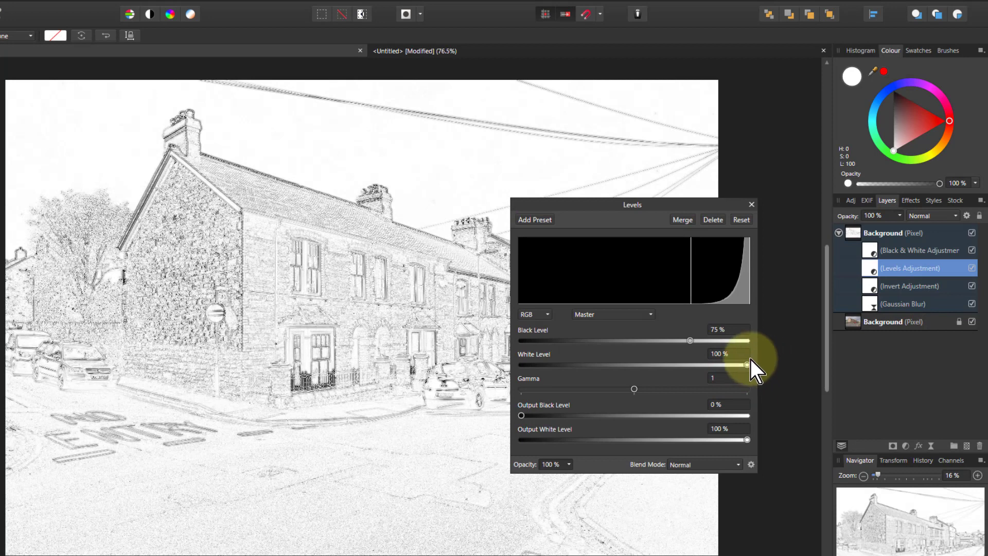
mouse_move(697, 345)
mouse_down()
mouse_move(626, 344)
mouse_move(688, 344)
mouse_move(678, 344)
mouse_up()
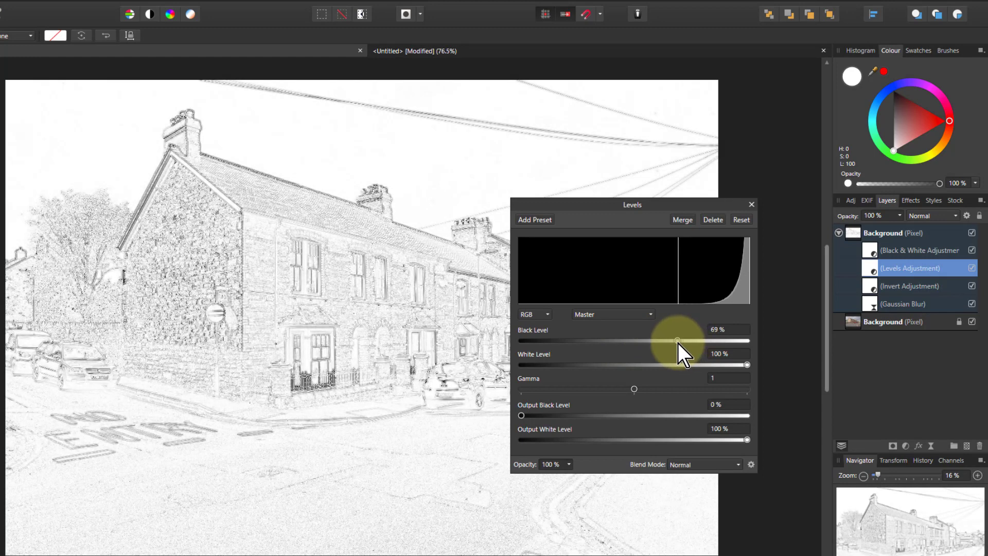
click(751, 206)
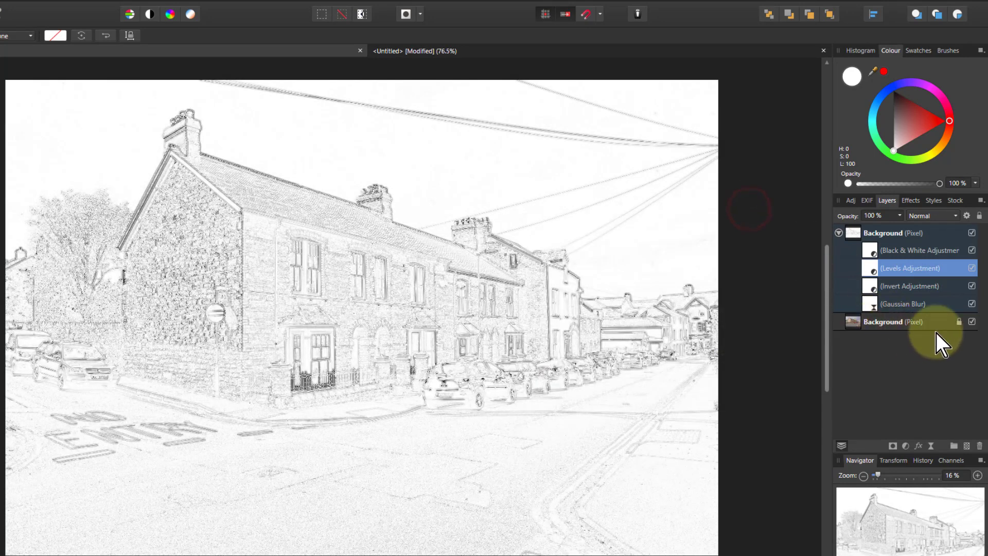
Step: Hide the original Background layer and add a white fill layer at the bottom of the layer stack
click(972, 323)
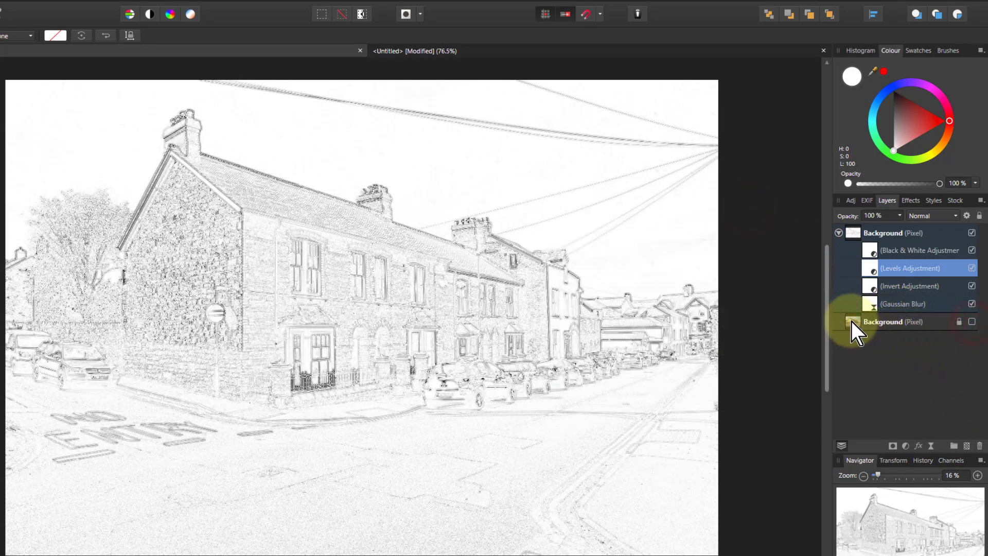
click(853, 236)
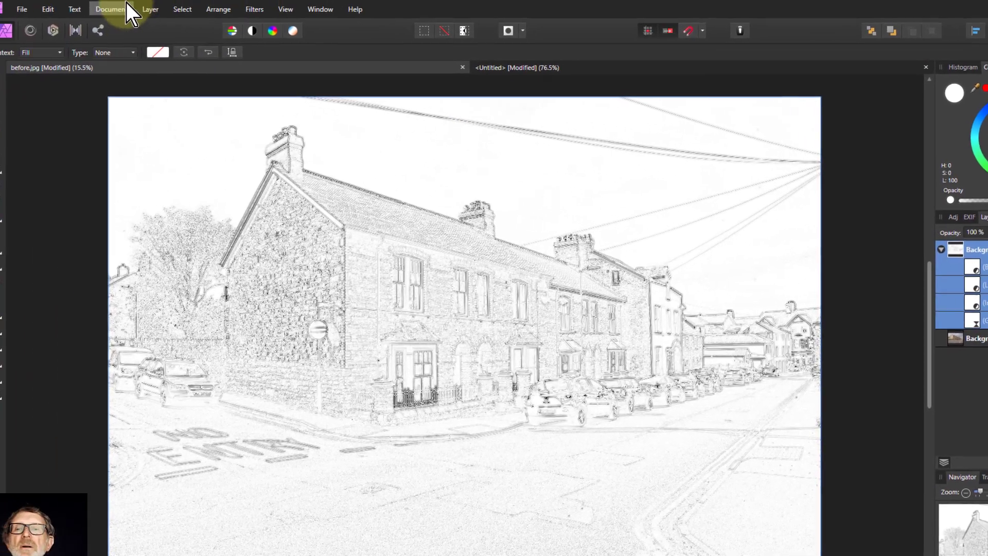
click(48, 0)
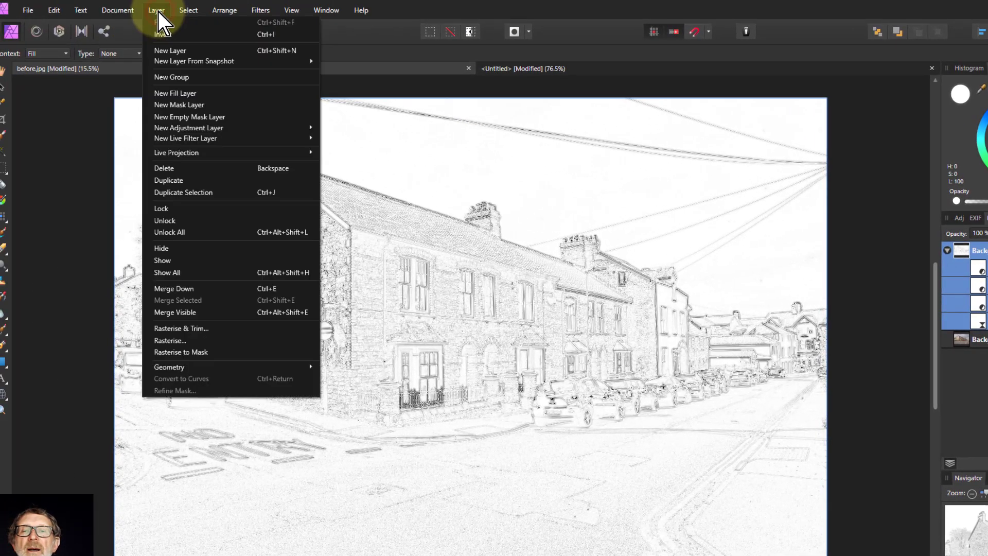
click(175, 95)
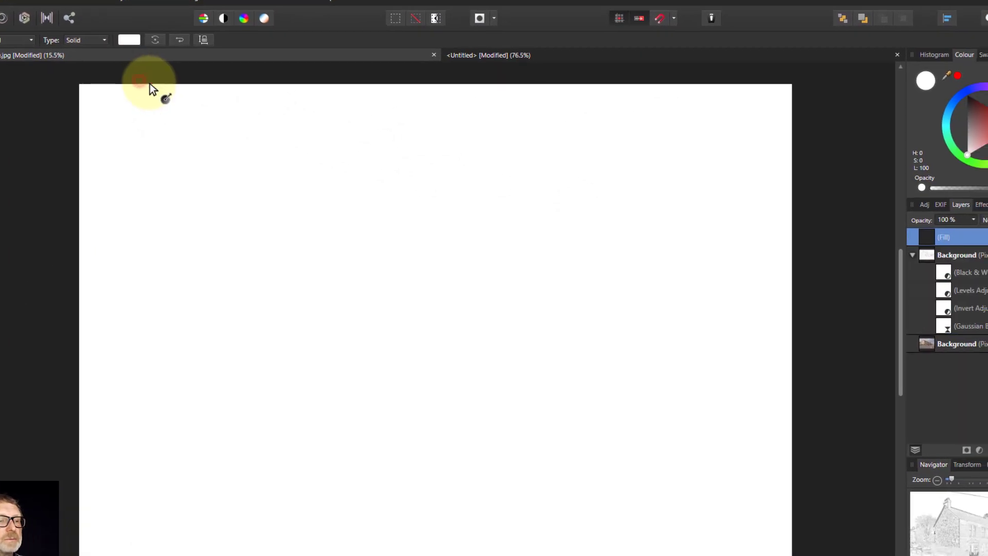
drag(922, 233, 936, 335)
drag(862, 307, 863, 328)
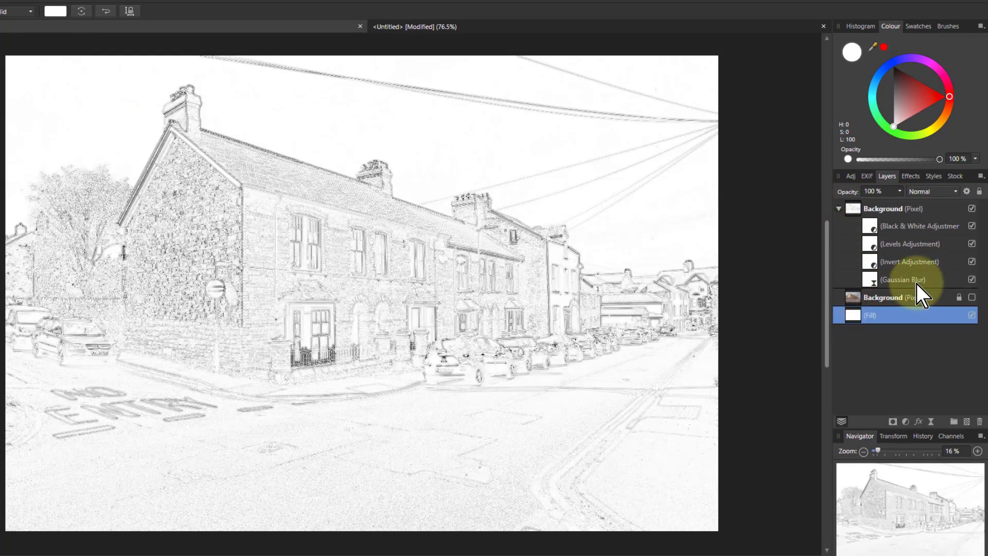
Step: Set the line-drawing Background layer's blend mode to Multiply
click(857, 211)
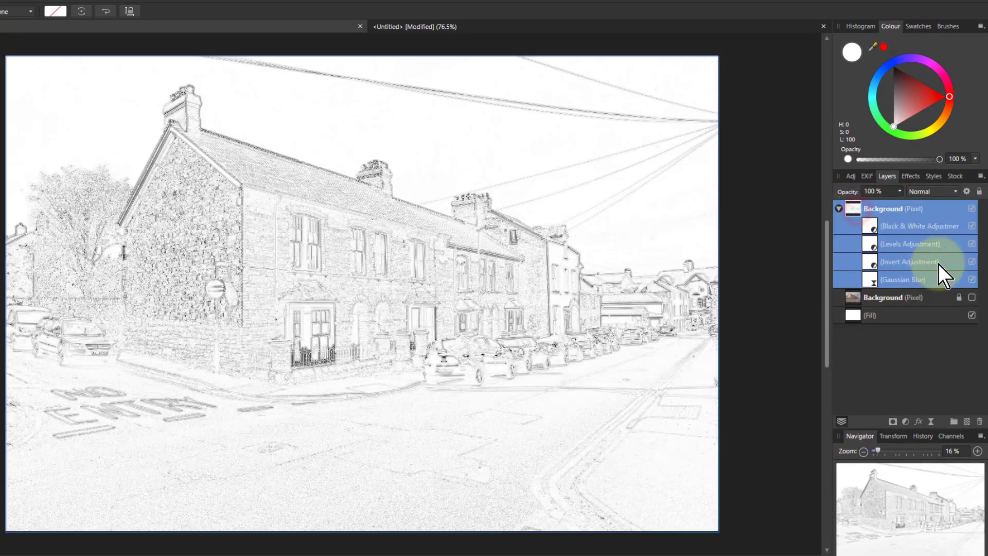
click(928, 190)
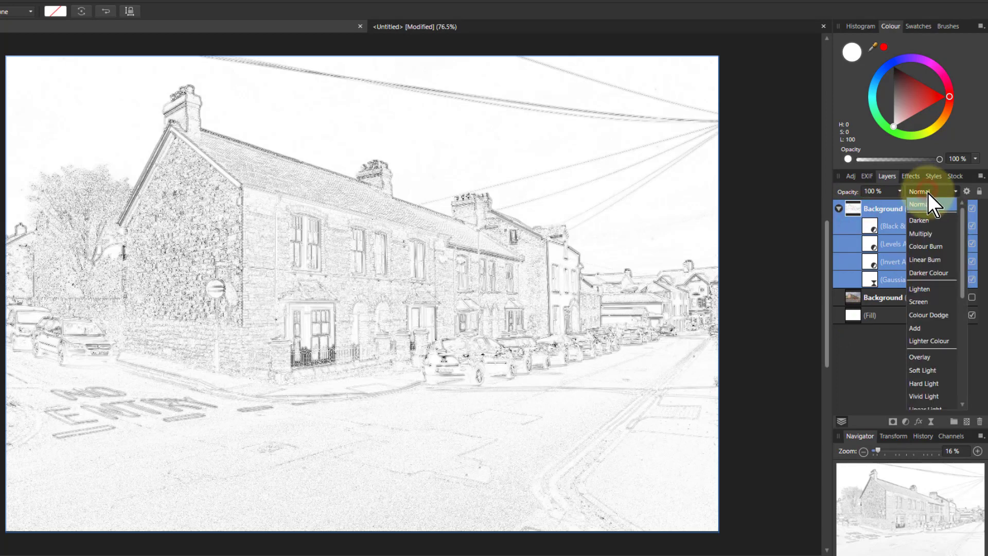
click(922, 234)
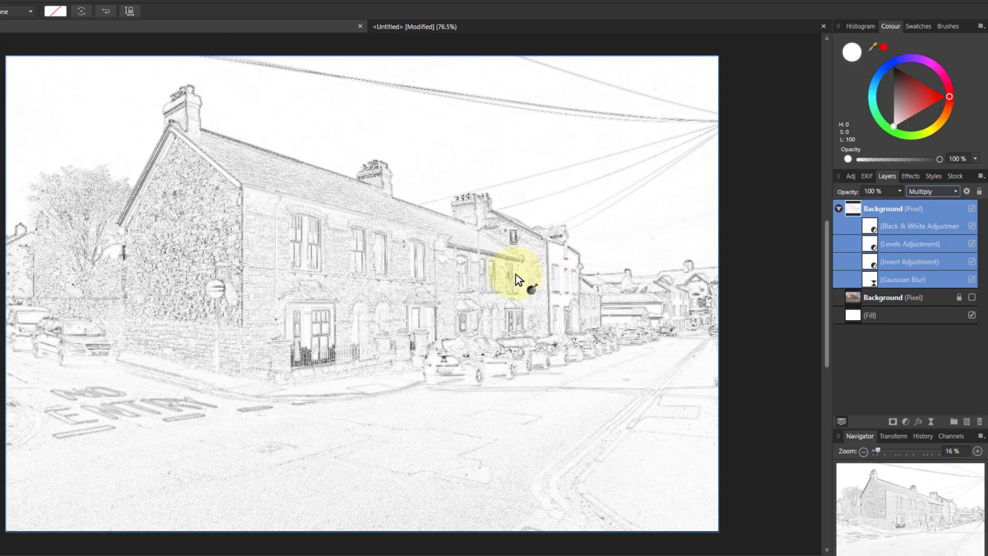
Step: Recolour the fill layer to a pale orange with hue 31, saturation 100 and lightness 84
click(855, 317)
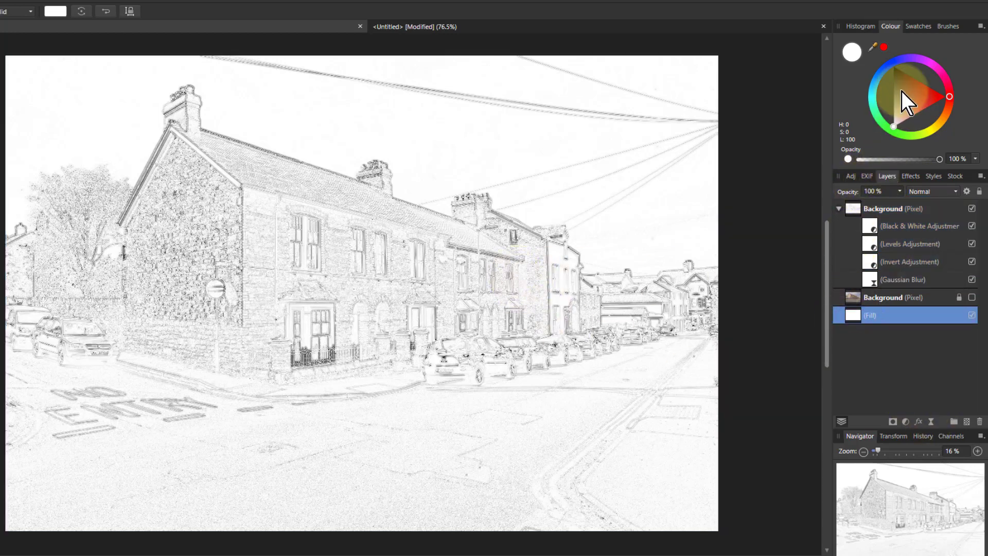
click(980, 27)
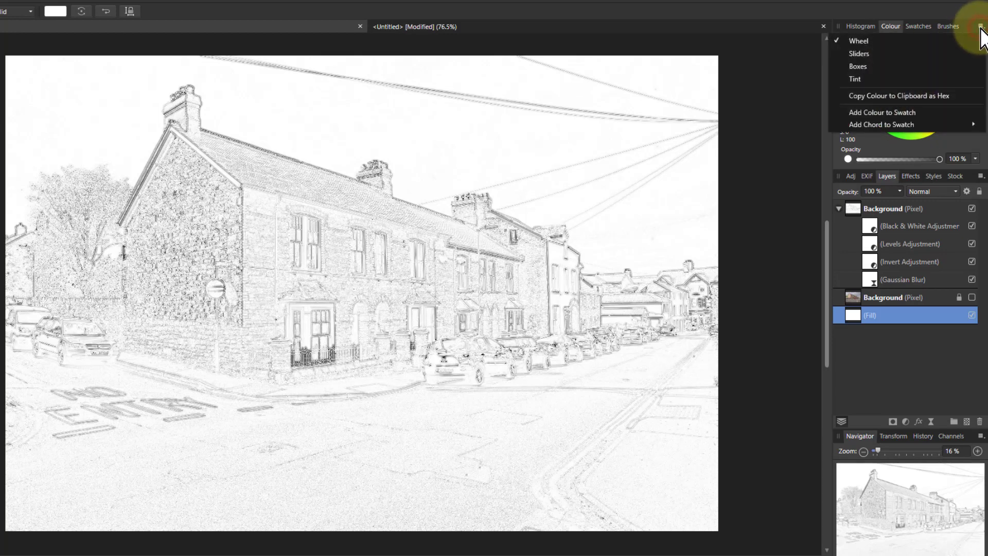
click(867, 44)
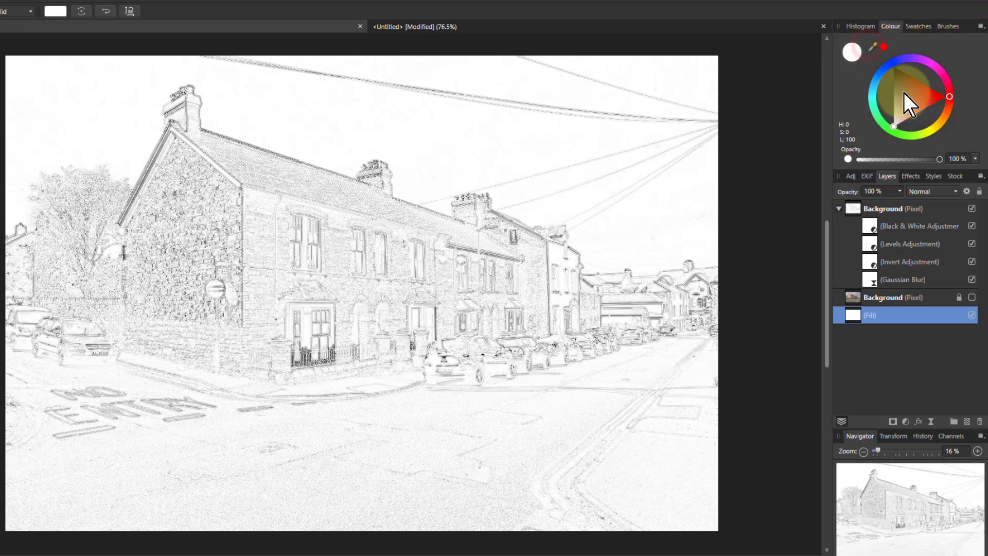
click(946, 118)
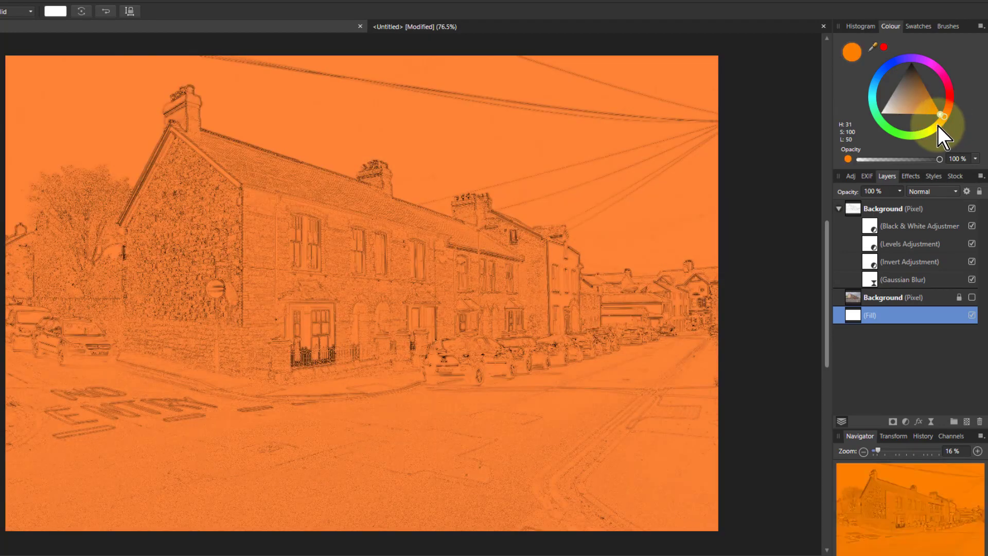
click(919, 116)
drag(919, 115, 894, 116)
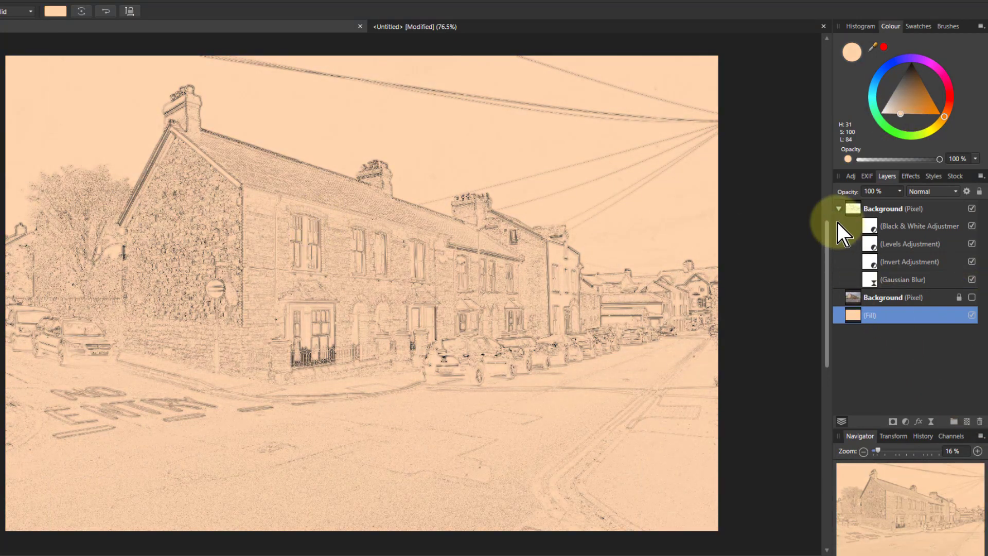
Step: Lower the line-drawing Background layer's opacity to 50%
click(854, 212)
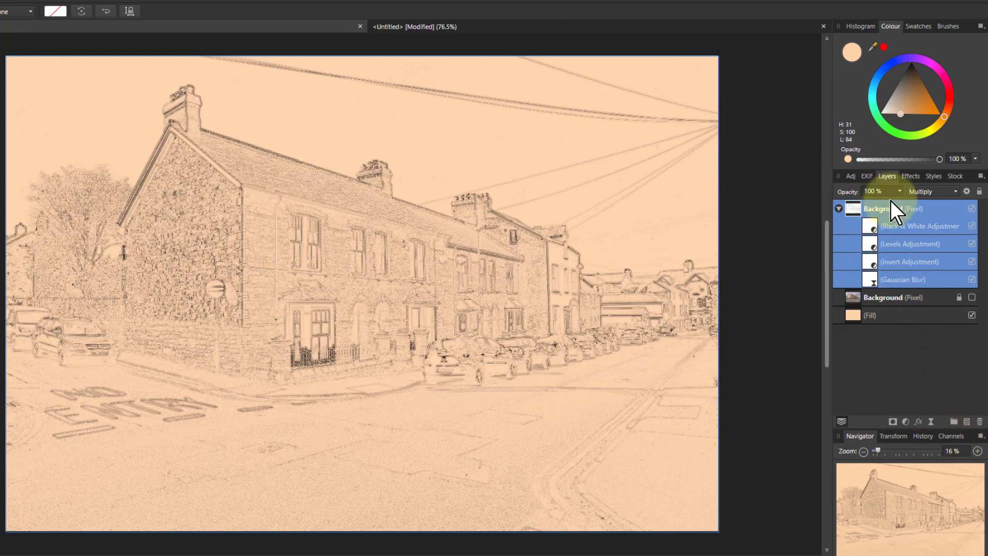
scroll(310, 170, up, 5)
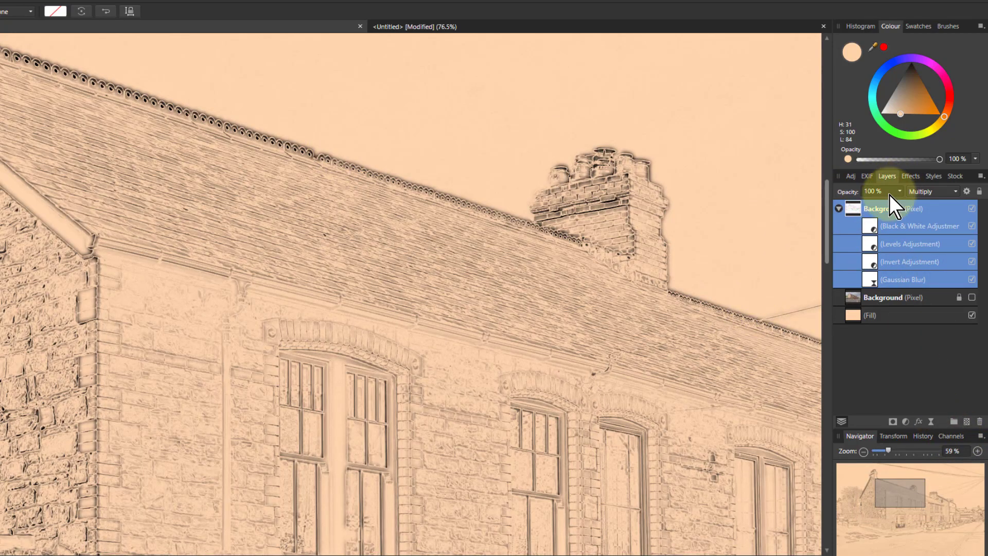
click(901, 195)
drag(900, 211, 859, 214)
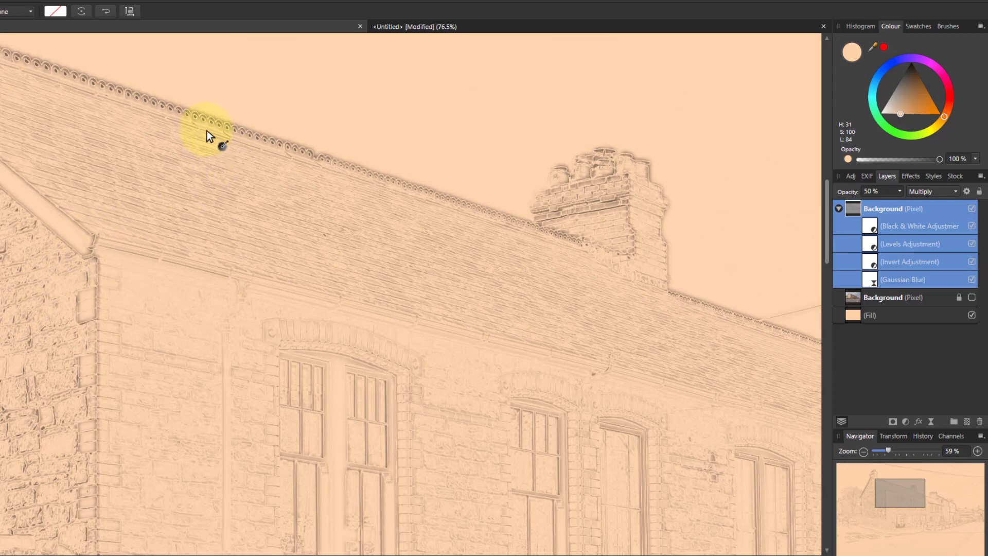
Step: Show the original Background photo layer beneath the multiplied line-drawing layer
scroll(458, 479, down, 5)
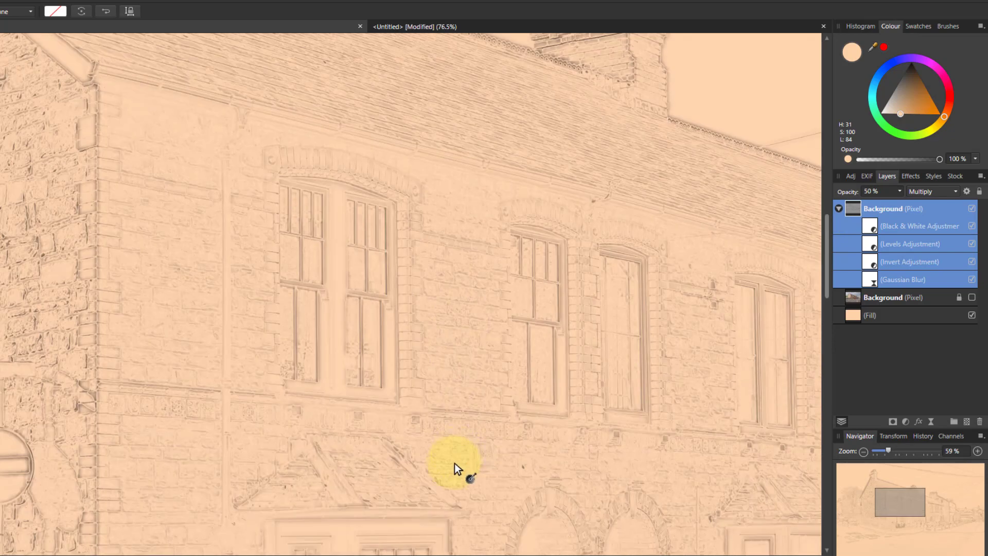
key(ctrl+0)
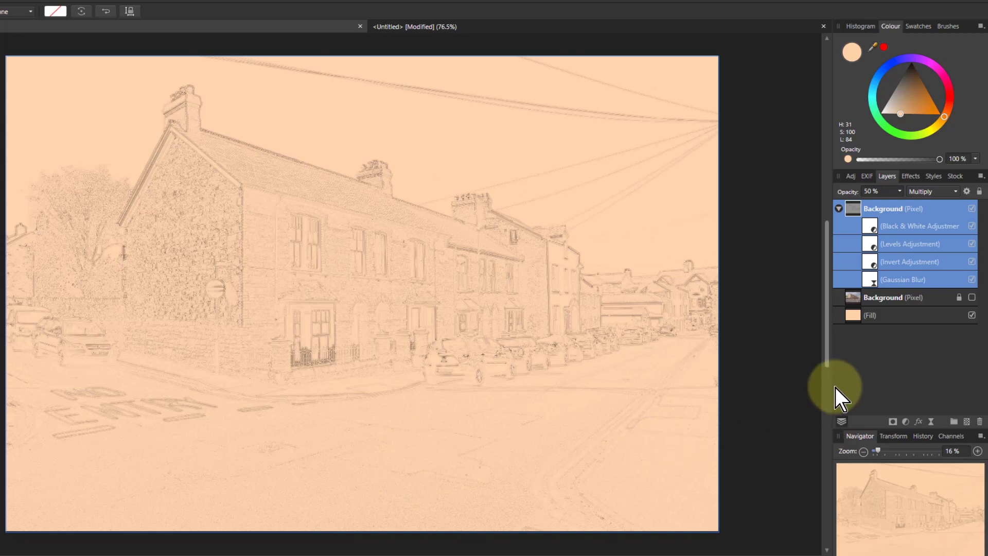
click(972, 297)
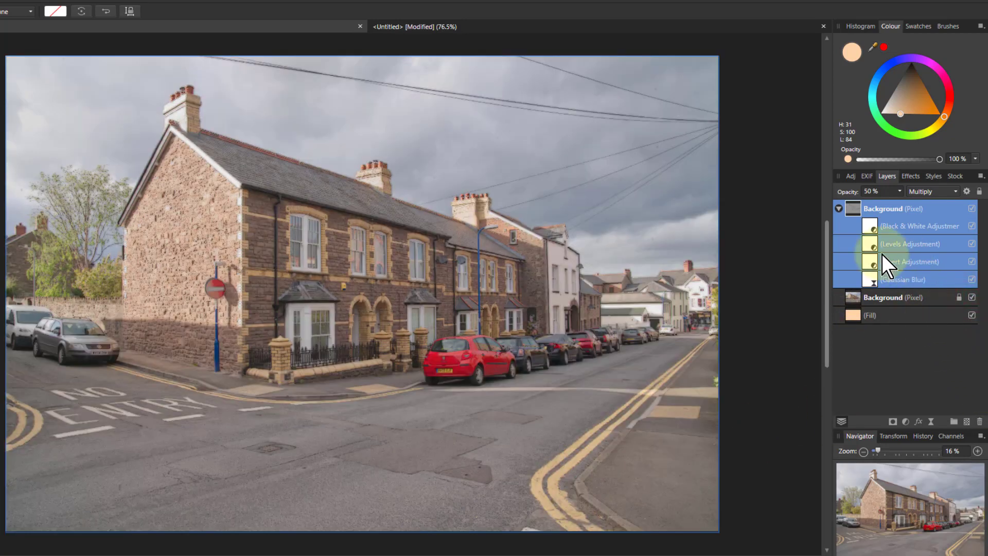
Step: Compare the window and brickwork detail with the line-drawing Background layer hidden and shown, then return to the whole image
scroll(325, 269, up, 6)
scroll(212, 265, up, 5)
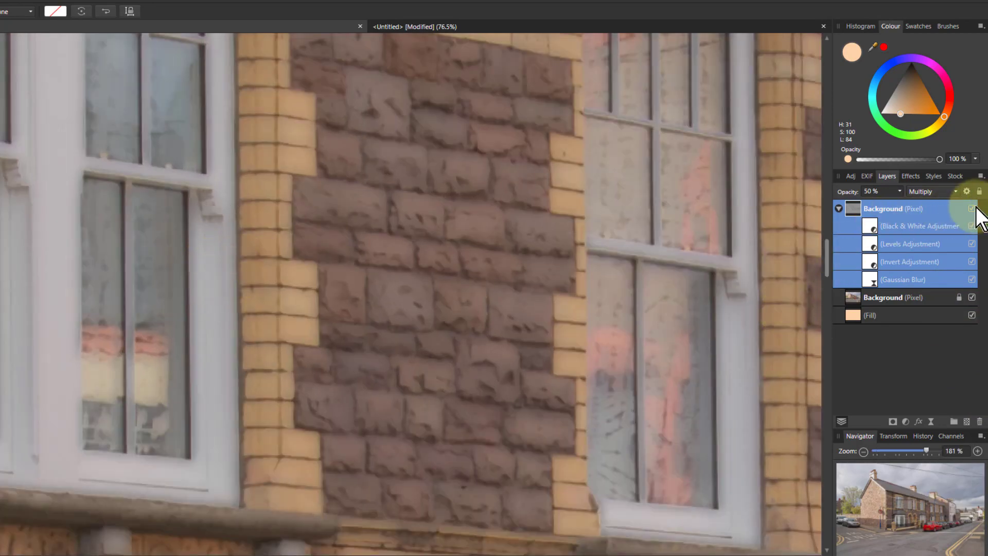
click(971, 208)
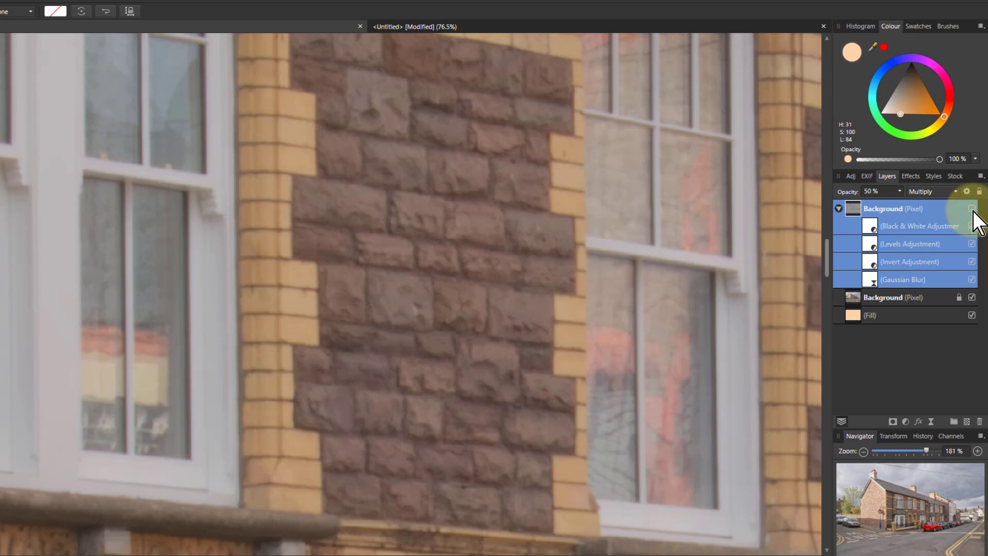
click(972, 209)
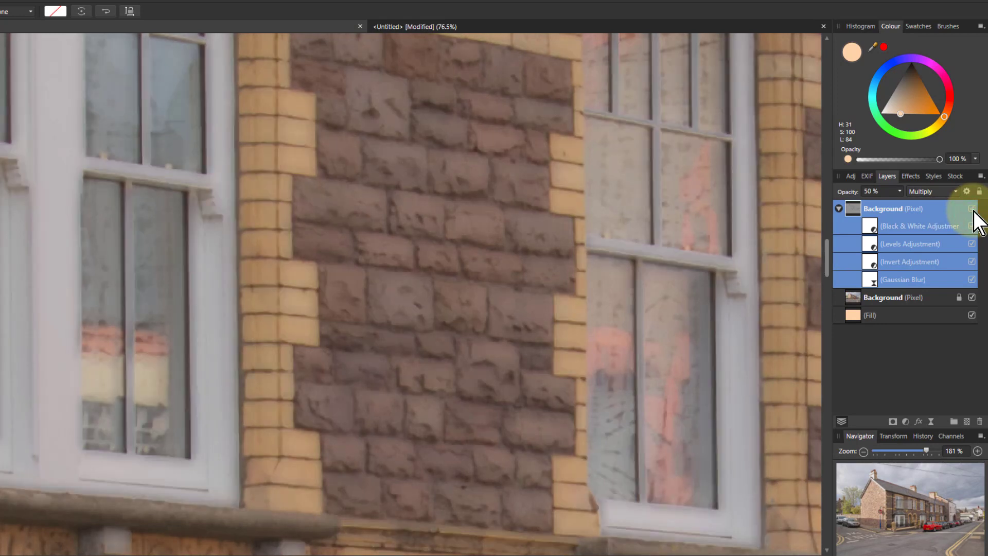
key(ctrl+0)
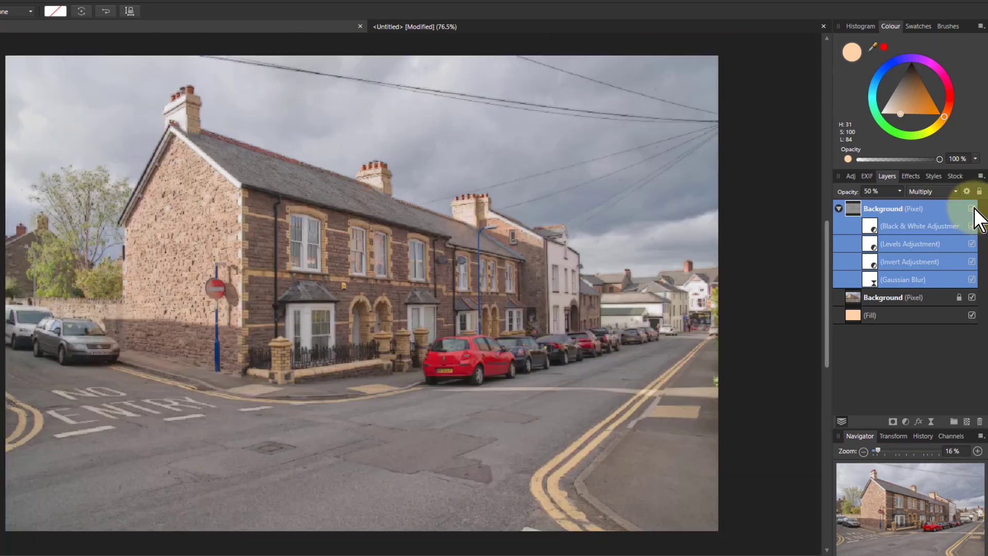